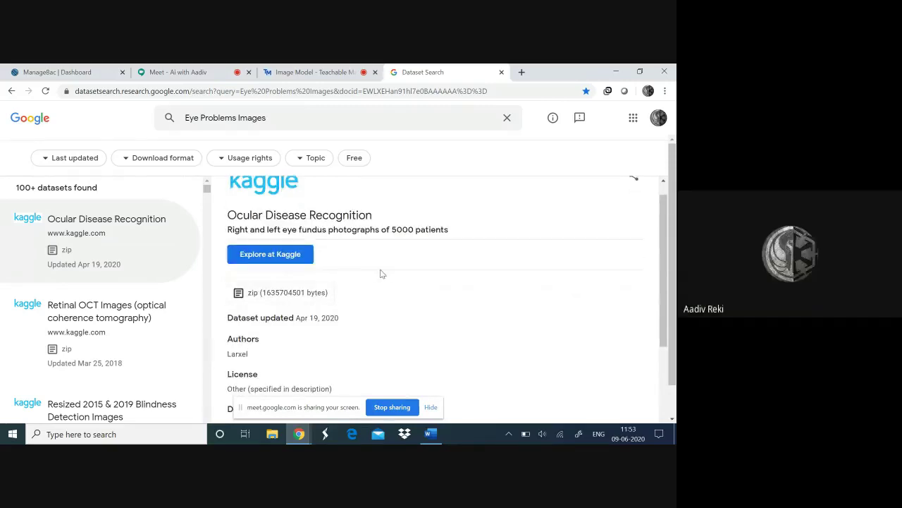
Read the Ocular Disease Recognition dataset's details in Dataset Search, including its description, disease labels and license, and glance at the Teachable Machine model.
{"action": "scroll", "coordinate": [388, 265], "scroll_direction": "down", "scroll_amount": 3}
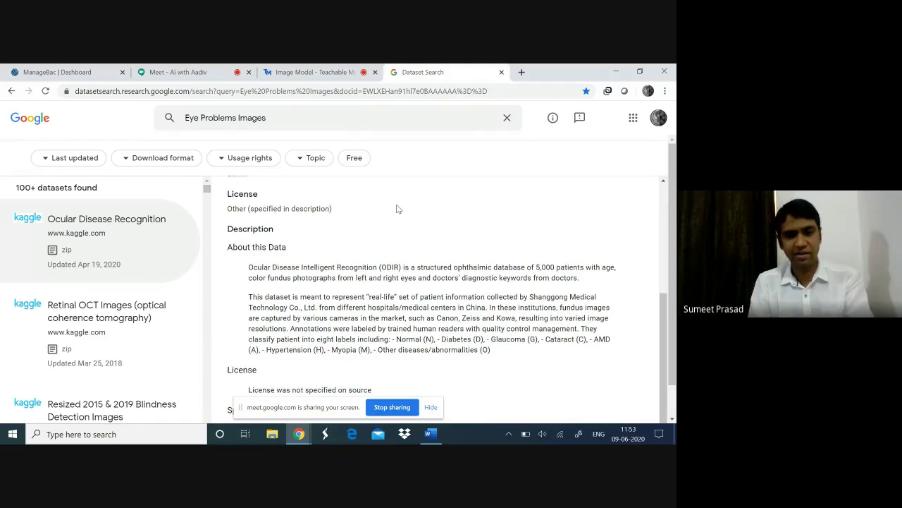
{"action": "scroll", "coordinate": [397, 208], "scroll_direction": "up", "scroll_amount": 3}
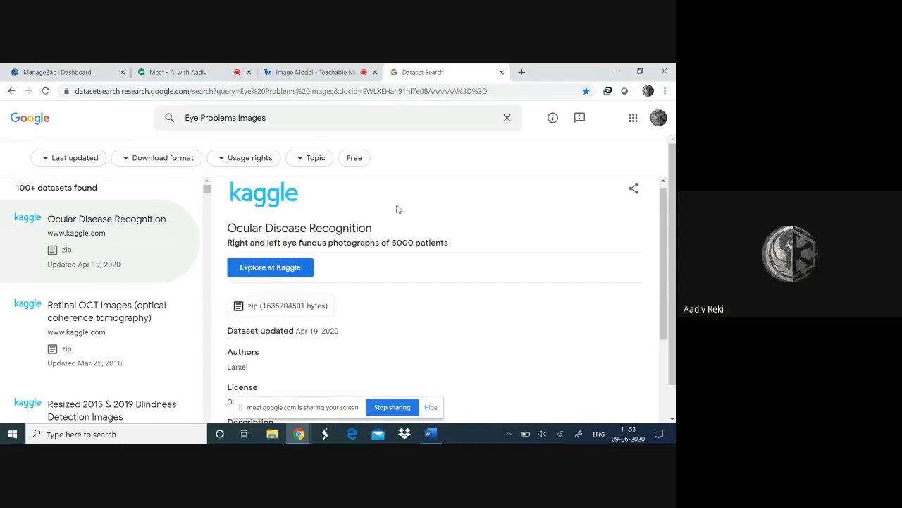
{"action": "scroll", "coordinate": [397, 208], "scroll_direction": "down", "scroll_amount": 3}
{"action": "scroll", "coordinate": [397, 209], "scroll_direction": "up", "scroll_amount": 3}
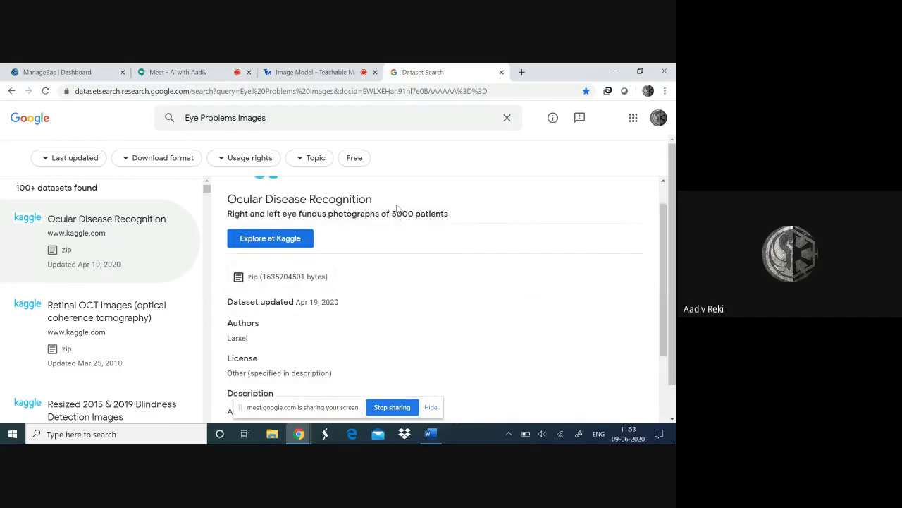
{"action": "scroll", "coordinate": [396, 209], "scroll_direction": "down", "scroll_amount": 2}
{"action": "scroll", "coordinate": [397, 209], "scroll_direction": "up", "scroll_amount": 2}
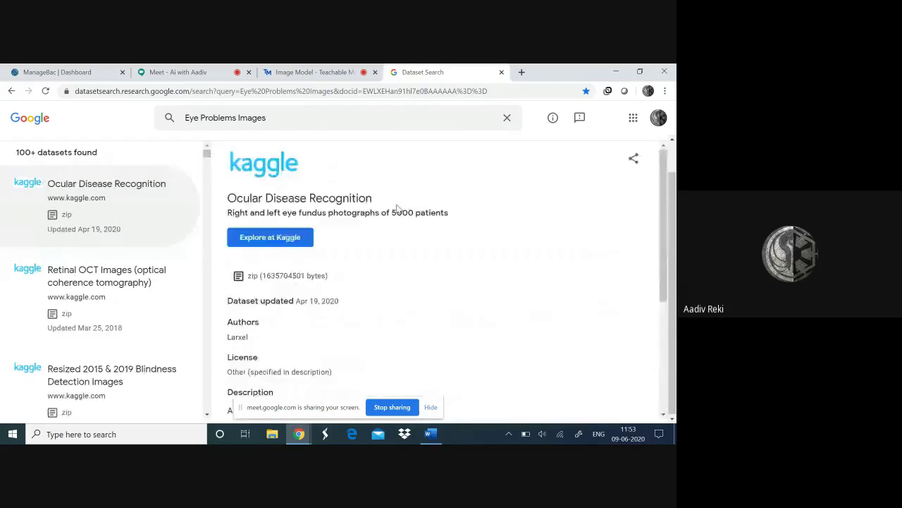
{"action": "scroll", "coordinate": [397, 208], "scroll_direction": "down", "scroll_amount": 4}
{"action": "scroll", "coordinate": [397, 209], "scroll_direction": "up", "scroll_amount": 2}
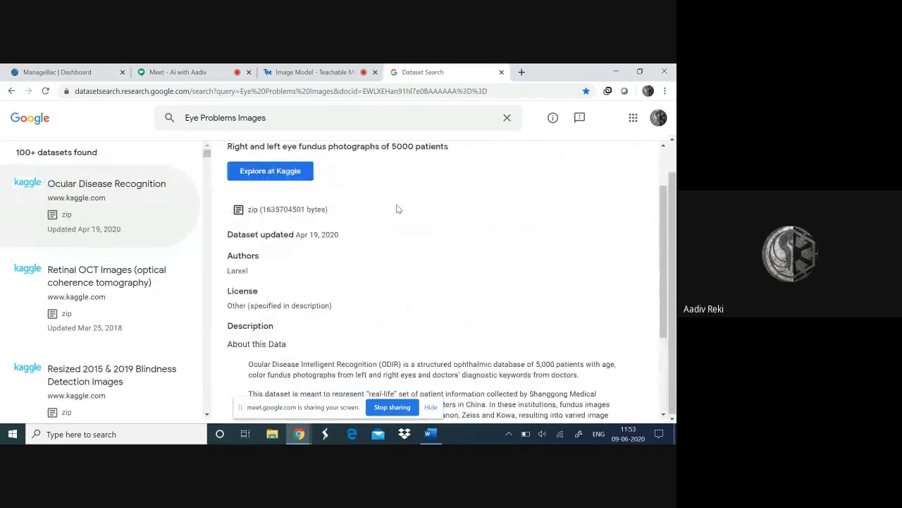
{"action": "scroll", "coordinate": [397, 209], "scroll_direction": "down", "scroll_amount": 2}
{"action": "scroll", "coordinate": [397, 209], "scroll_direction": "up", "scroll_amount": 4}
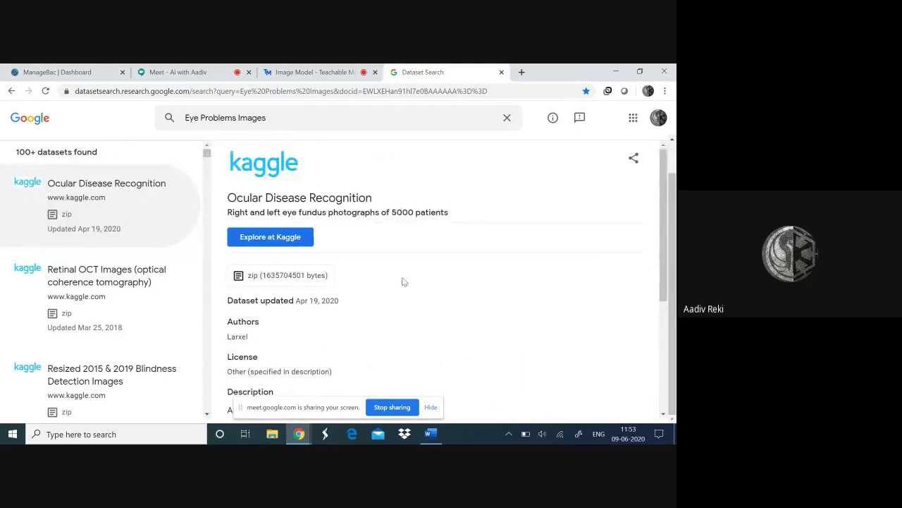
{"action": "scroll", "coordinate": [404, 282], "scroll_direction": "down", "scroll_amount": 4}
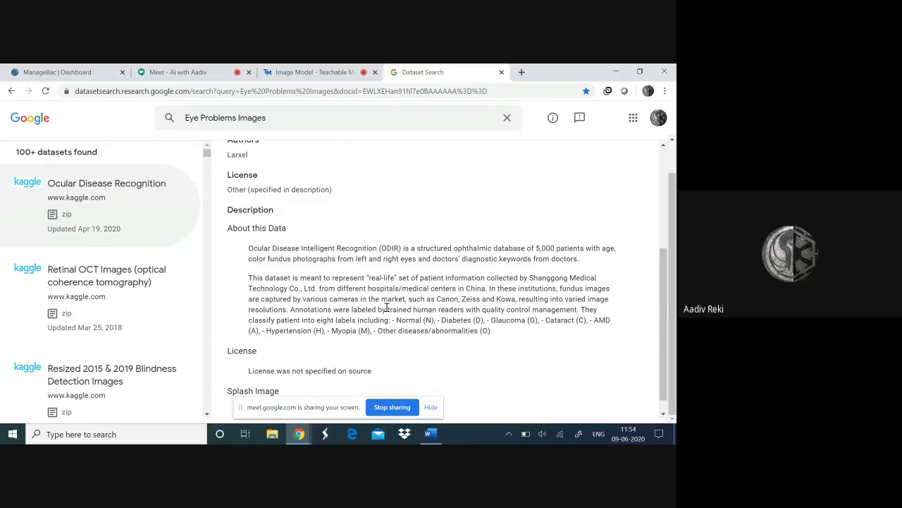
{"action": "scroll", "coordinate": [492, 269], "scroll_direction": "up", "scroll_amount": 5}
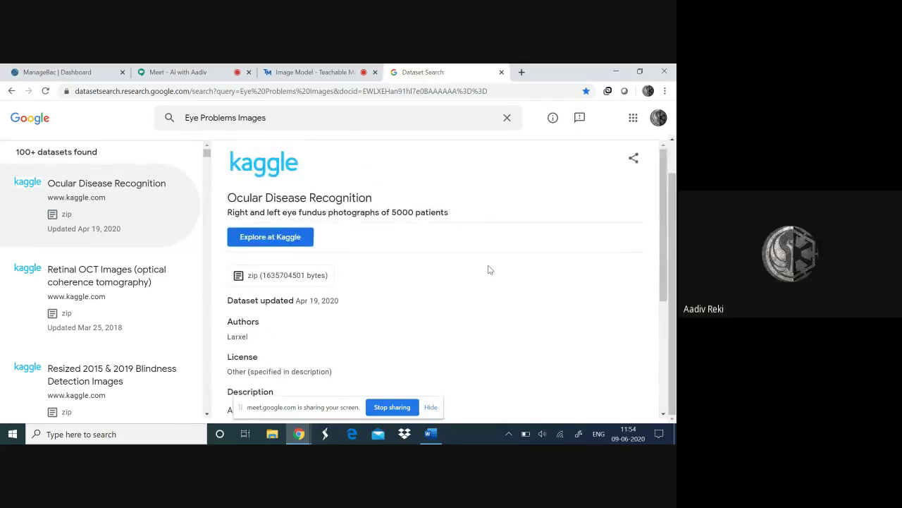
{"action": "scroll", "coordinate": [490, 270], "scroll_direction": "down", "scroll_amount": 3}
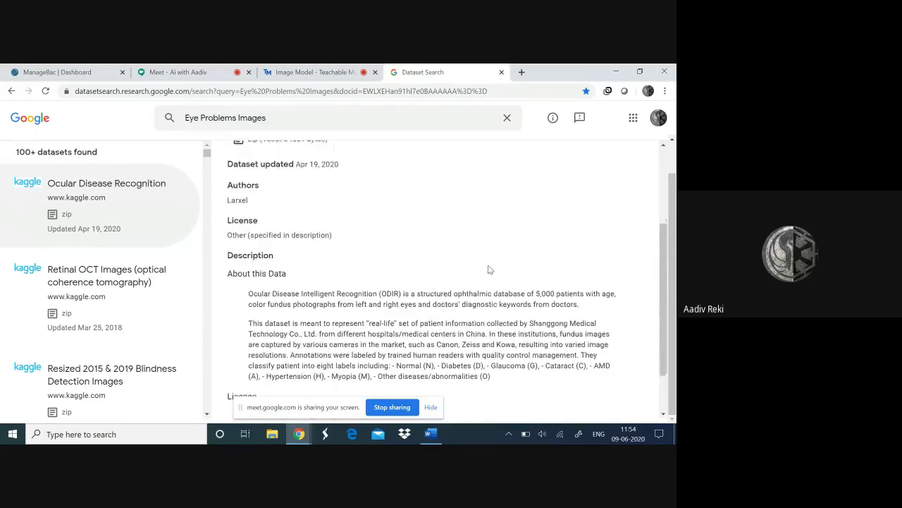
{"action": "scroll", "coordinate": [490, 270], "scroll_direction": "up", "scroll_amount": 2}
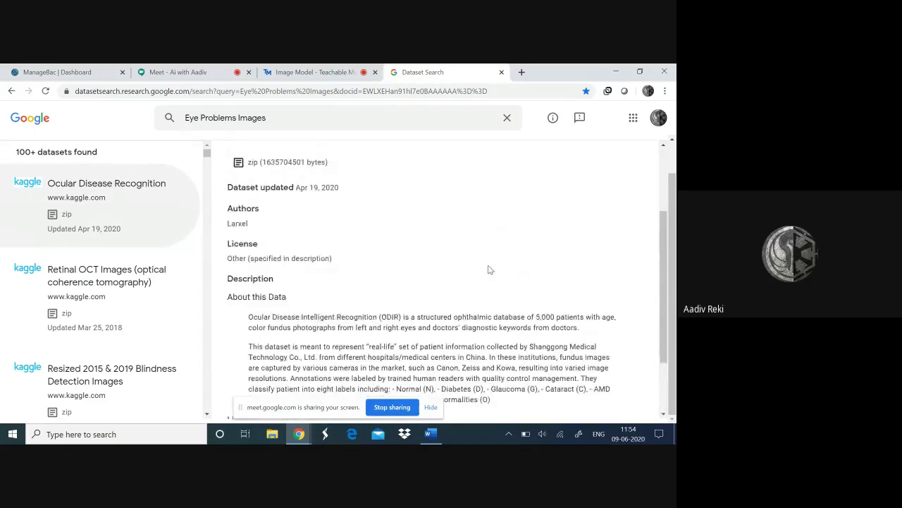
{"action": "scroll", "coordinate": [420, 326], "scroll_direction": "down", "scroll_amount": 2}
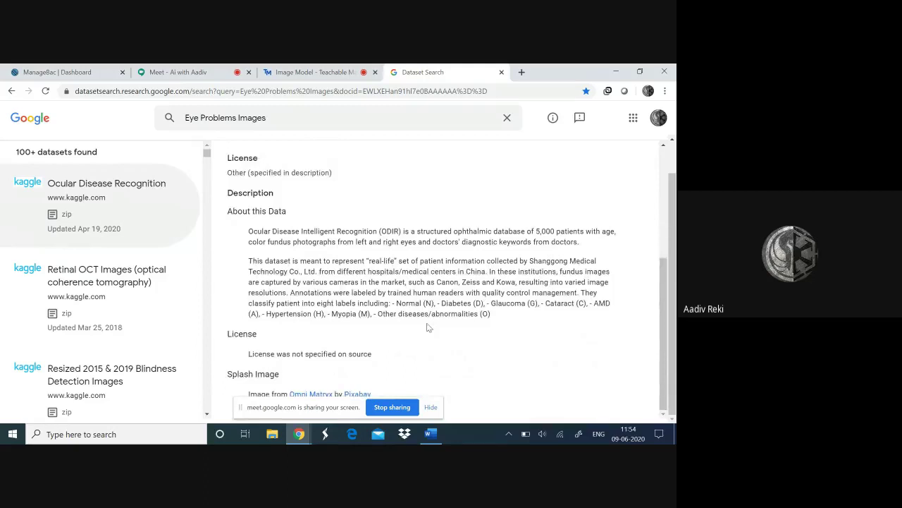
{"action": "left_click", "coordinate": [313, 72]}
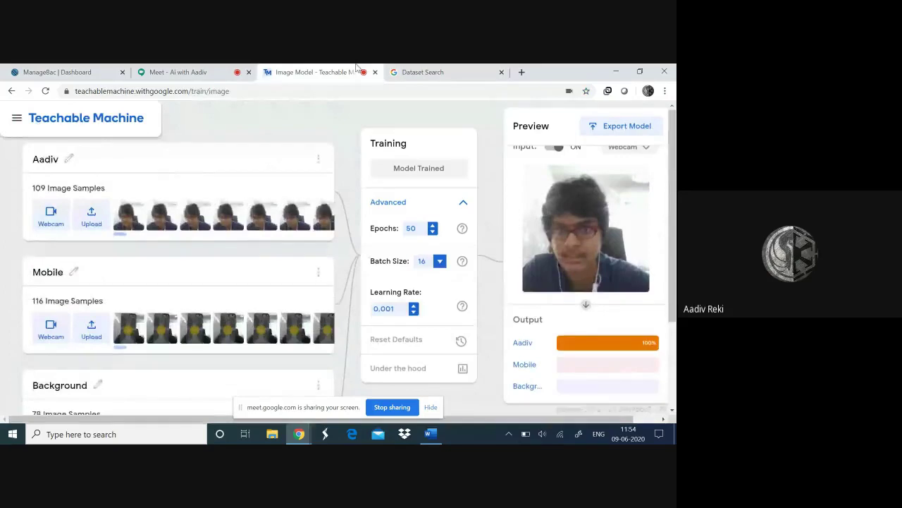
{"action": "left_click", "coordinate": [426, 72]}
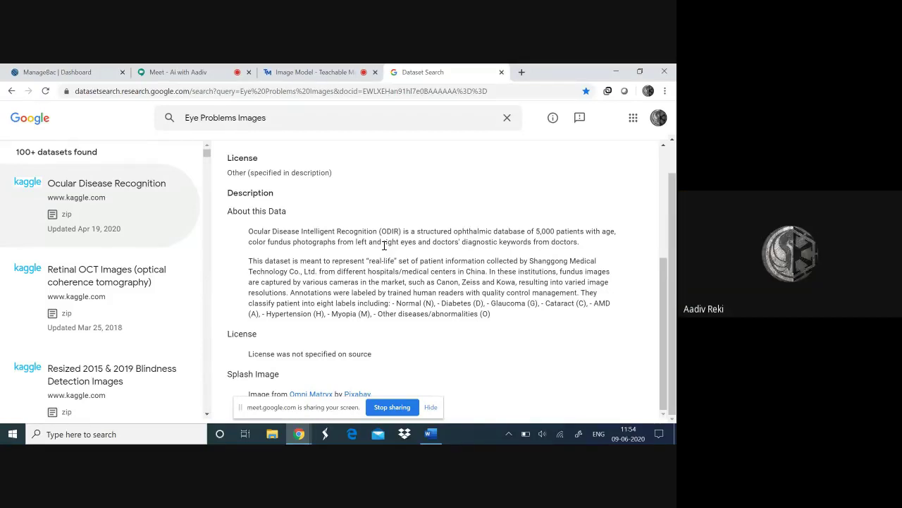
Open the Ocular Disease Recognition dataset's page on Kaggle and look over its description and data files.
{"action": "scroll", "coordinate": [384, 245], "scroll_direction": "up", "scroll_amount": 3}
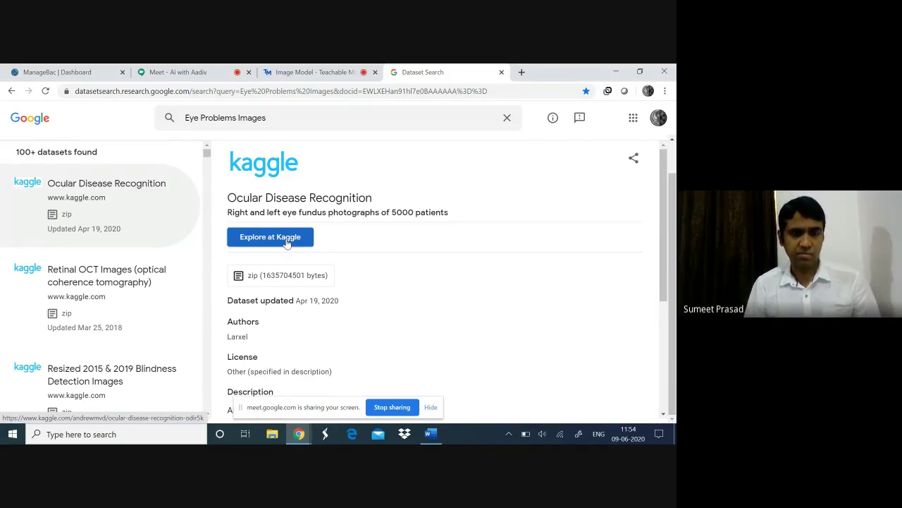
{"action": "left_click", "coordinate": [287, 240]}
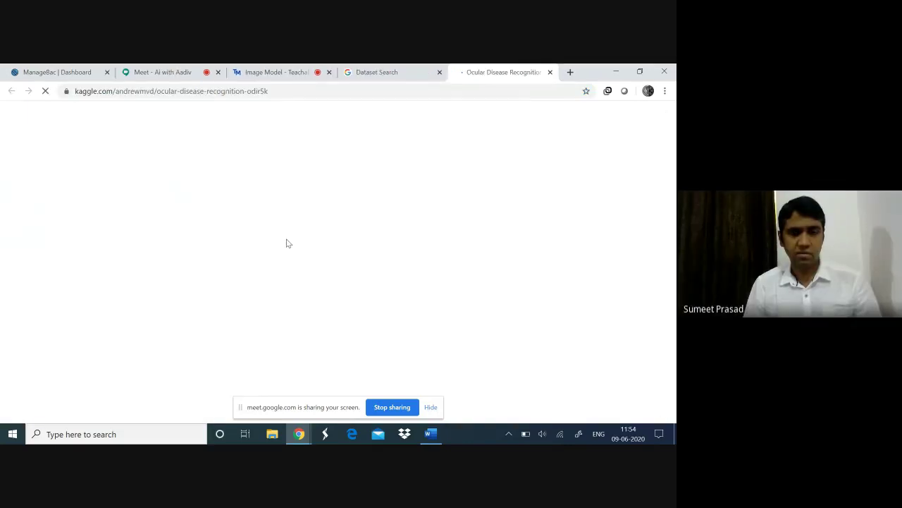
{"action": "left_click", "coordinate": [384, 68]}
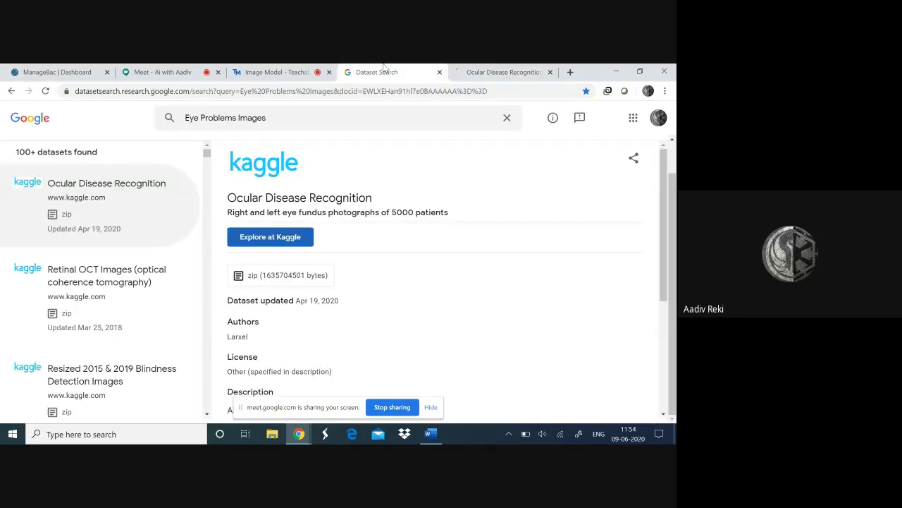
{"action": "left_click", "coordinate": [490, 68]}
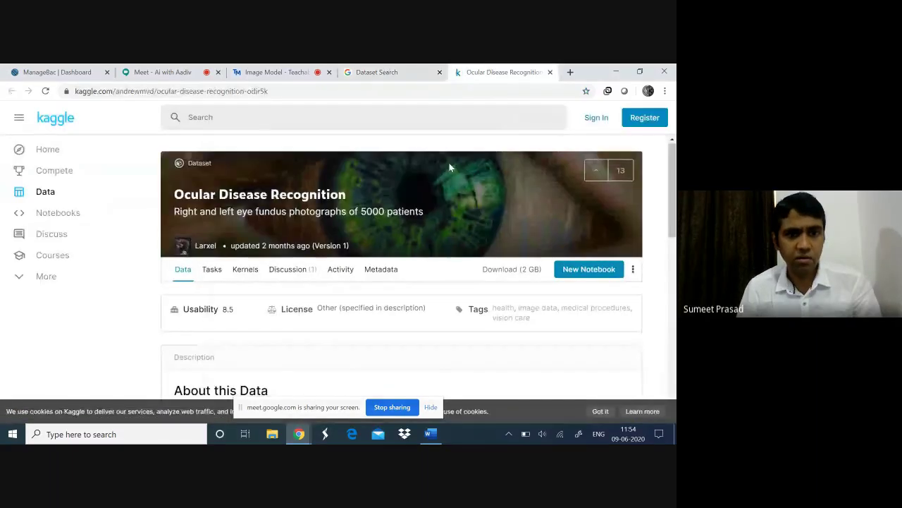
{"action": "scroll", "coordinate": [449, 167], "scroll_direction": "down", "scroll_amount": 3}
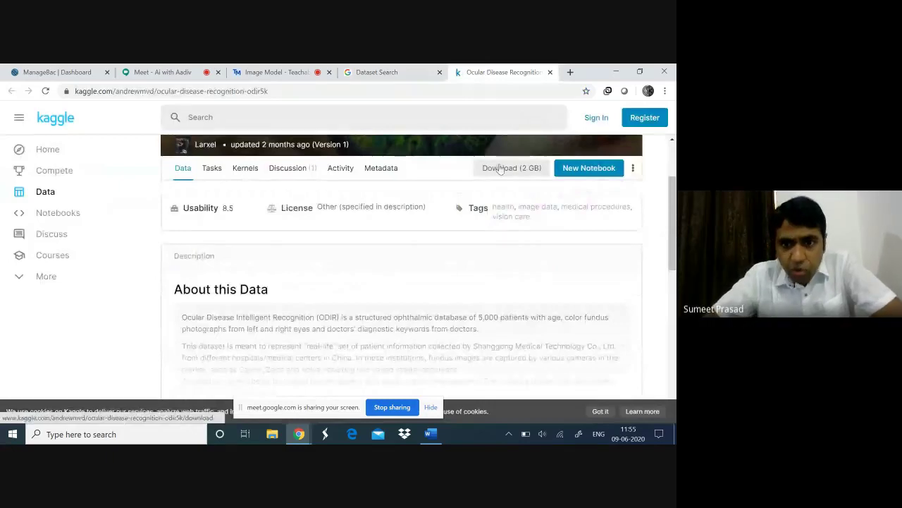
{"action": "scroll", "coordinate": [500, 168], "scroll_direction": "up", "scroll_amount": 2}
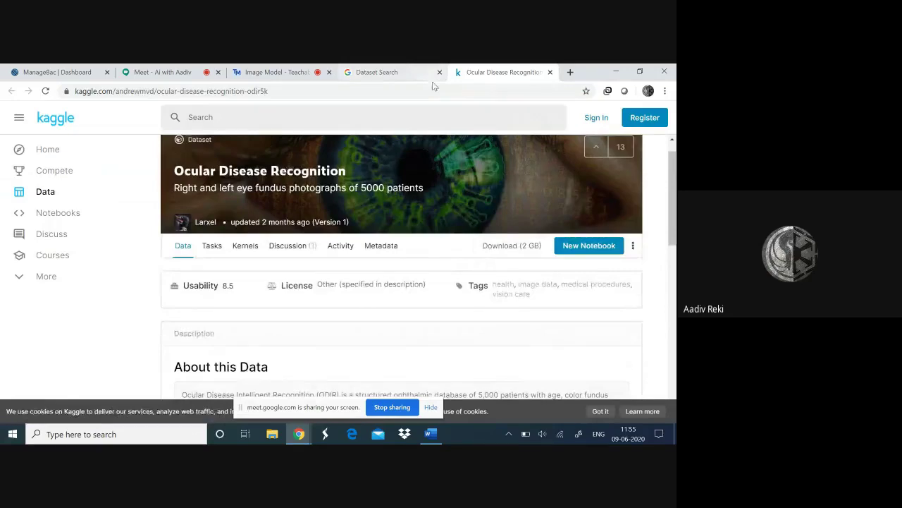
{"action": "scroll", "coordinate": [459, 218], "scroll_direction": "down", "scroll_amount": 2}
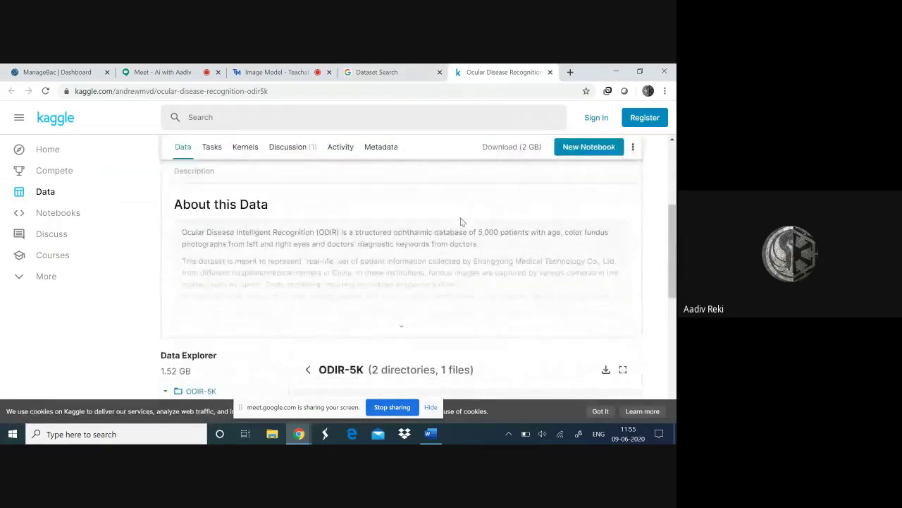
{"action": "scroll", "coordinate": [459, 222], "scroll_direction": "up", "scroll_amount": 3}
Switch to the Teachable Machine image model and look over its sample classes.
{"action": "left_click", "coordinate": [385, 71]}
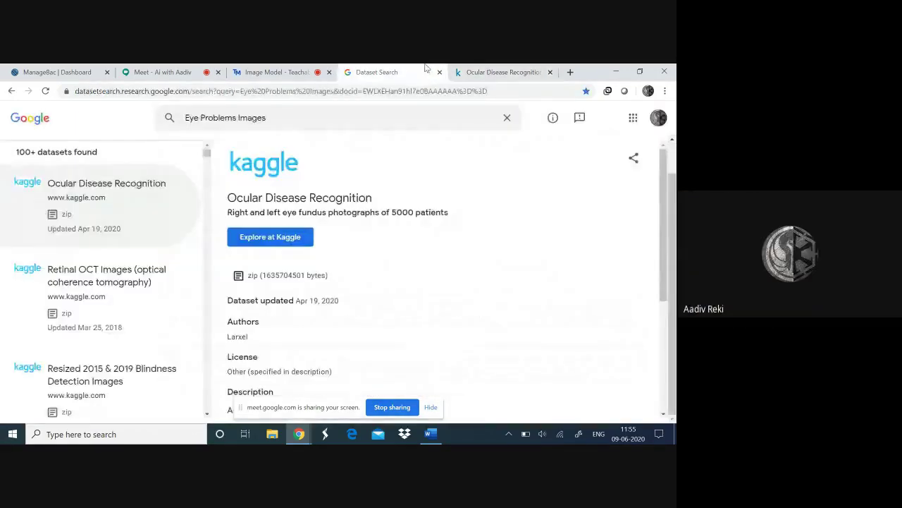
{"action": "key", "text": "ctrl+shift+Tab"}
{"action": "left_click", "coordinate": [395, 71]}
{"action": "left_click", "coordinate": [240, 71]}
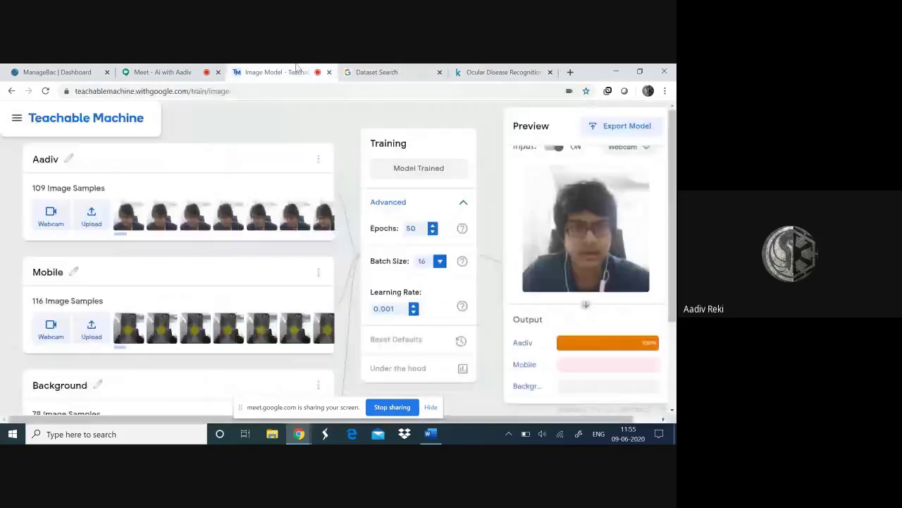
{"action": "scroll", "coordinate": [253, 263], "scroll_direction": "down", "scroll_amount": 2}
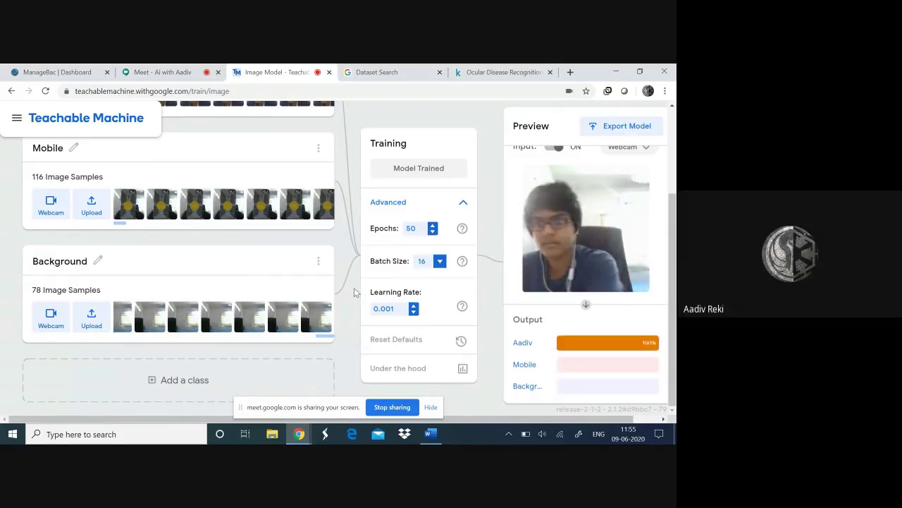
{"action": "scroll", "coordinate": [372, 277], "scroll_direction": "up", "scroll_amount": 2}
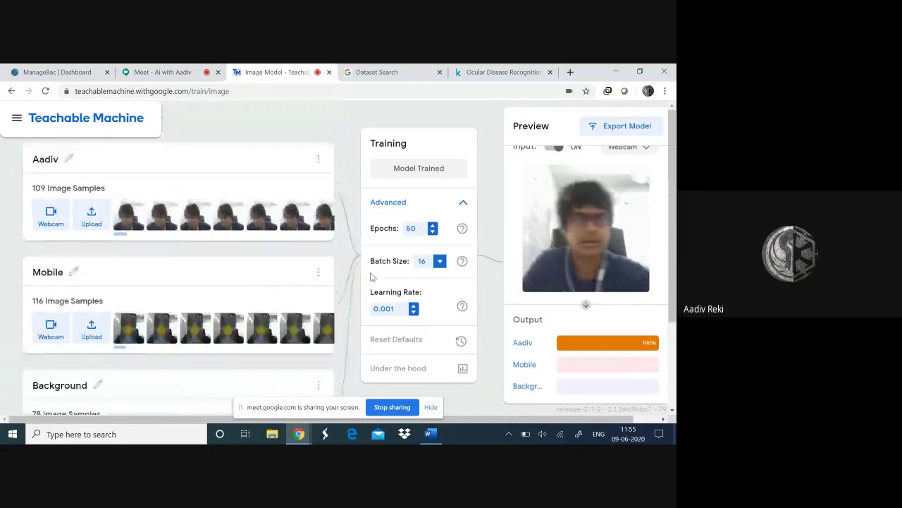
{"action": "left_click", "coordinate": [20, 120]}
{"action": "left_click", "coordinate": [232, 127]}
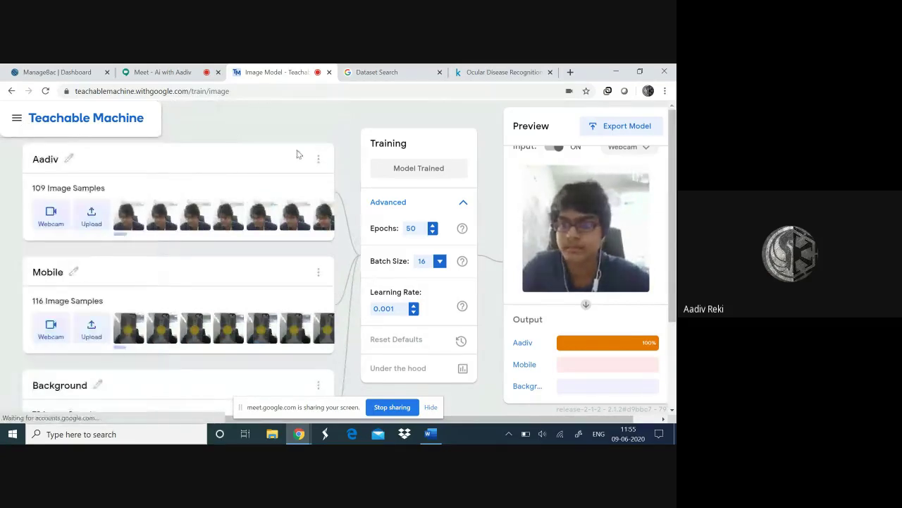
{"action": "left_click", "coordinate": [319, 160]}
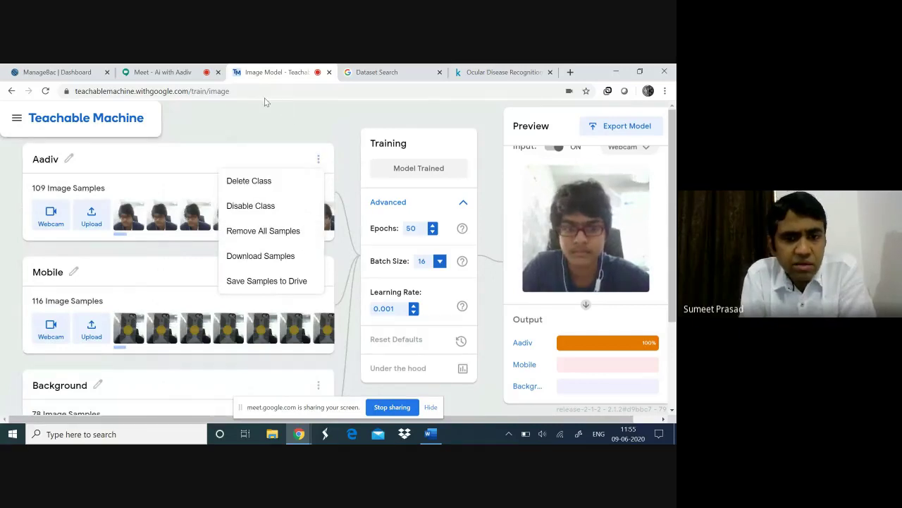
{"action": "left_click", "coordinate": [231, 109]}
Look at the preview's input source choices, check the model's output on the live webcam, and turn the preview input off.
{"action": "scroll", "coordinate": [608, 192], "scroll_direction": "up", "scroll_amount": 1}
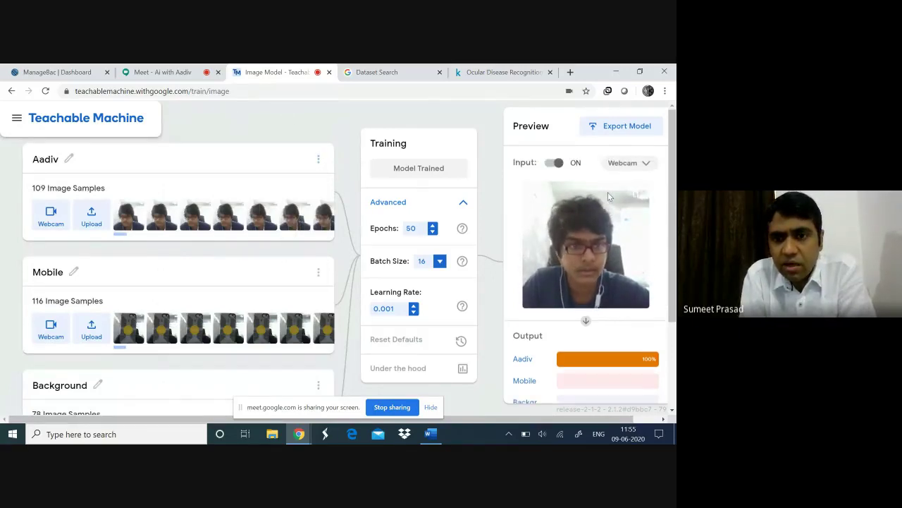
{"action": "left_click", "coordinate": [620, 164]}
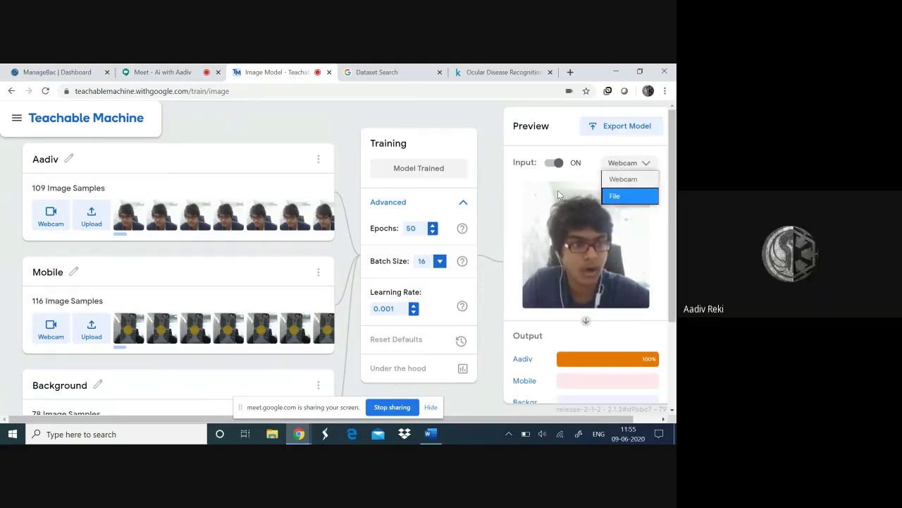
{"action": "left_click", "coordinate": [462, 99]}
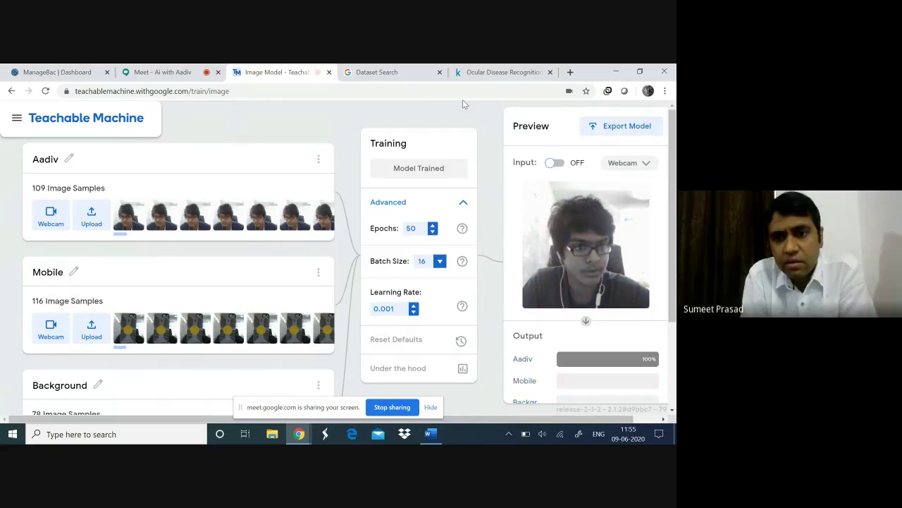
{"action": "left_click", "coordinate": [553, 163]}
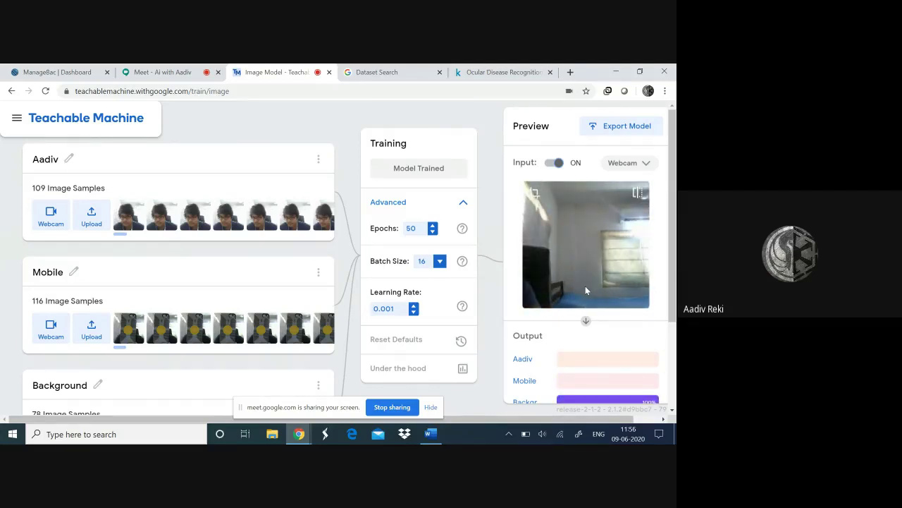
{"action": "scroll", "coordinate": [585, 289], "scroll_direction": "down", "scroll_amount": 1}
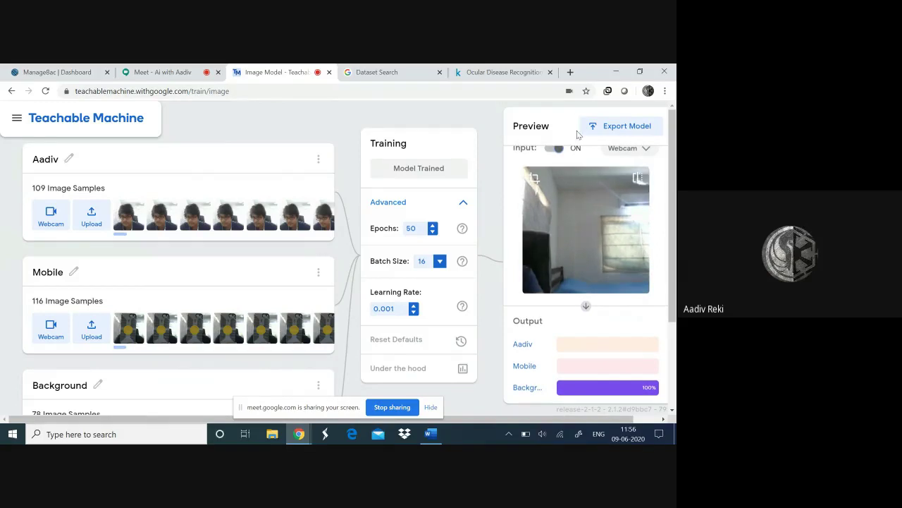
{"action": "left_click", "coordinate": [558, 149]}
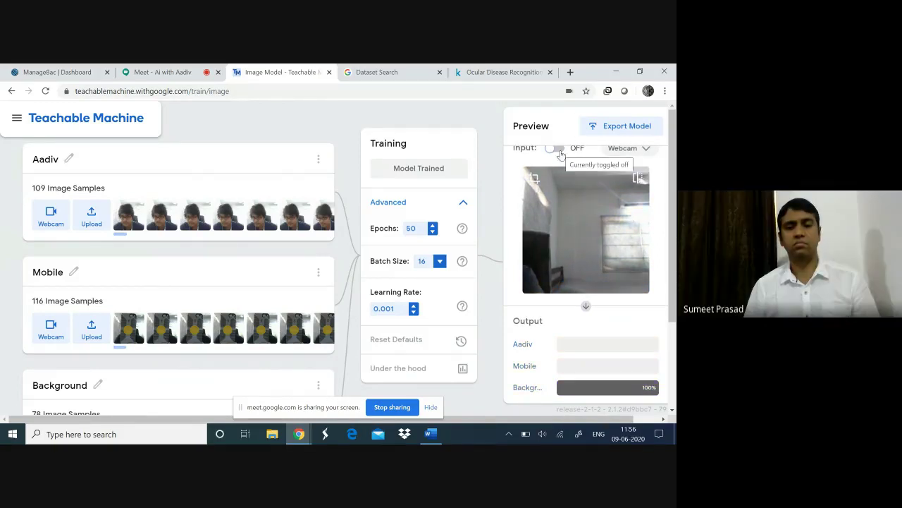
{"action": "scroll", "coordinate": [633, 337], "scroll_direction": "up", "scroll_amount": 1}
{"action": "scroll", "coordinate": [633, 338], "scroll_direction": "down", "scroll_amount": 1}
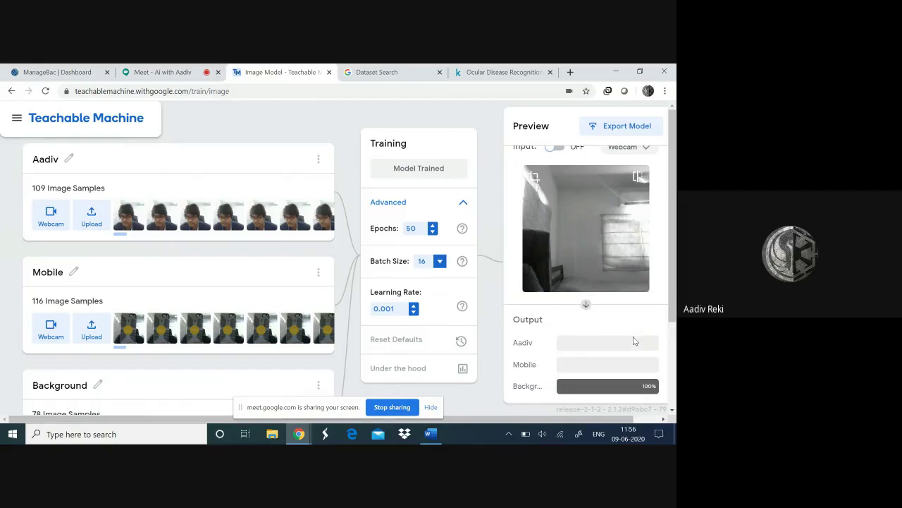
{"action": "scroll", "coordinate": [633, 336], "scroll_direction": "up", "scroll_amount": 1}
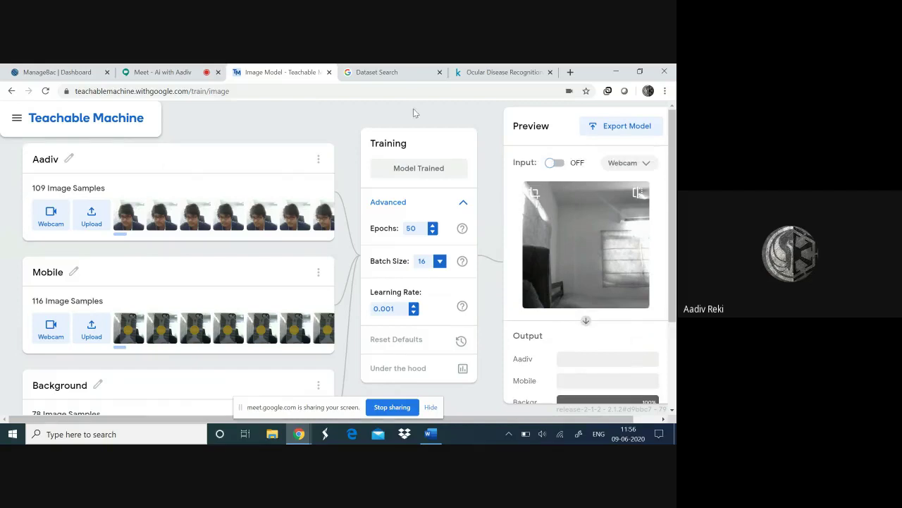
Switch back to the Ocular Disease Recognition dataset's page on Kaggle.
{"action": "left_click", "coordinate": [431, 67]}
{"action": "left_click", "coordinate": [457, 68]}
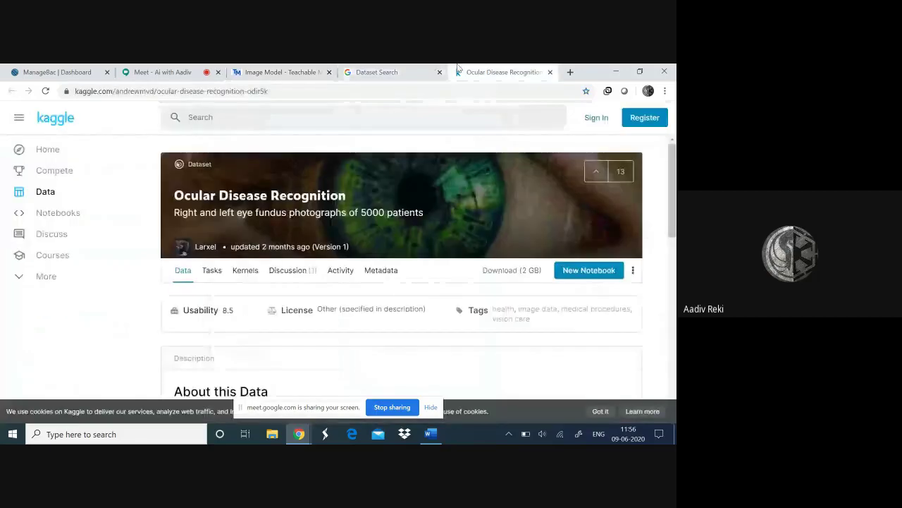
Switch to Dataset Search and look over the details of the Ocular Disease Recognition dataset.
{"action": "left_click", "coordinate": [409, 72]}
{"action": "scroll", "coordinate": [379, 289], "scroll_direction": "up", "scroll_amount": 1}
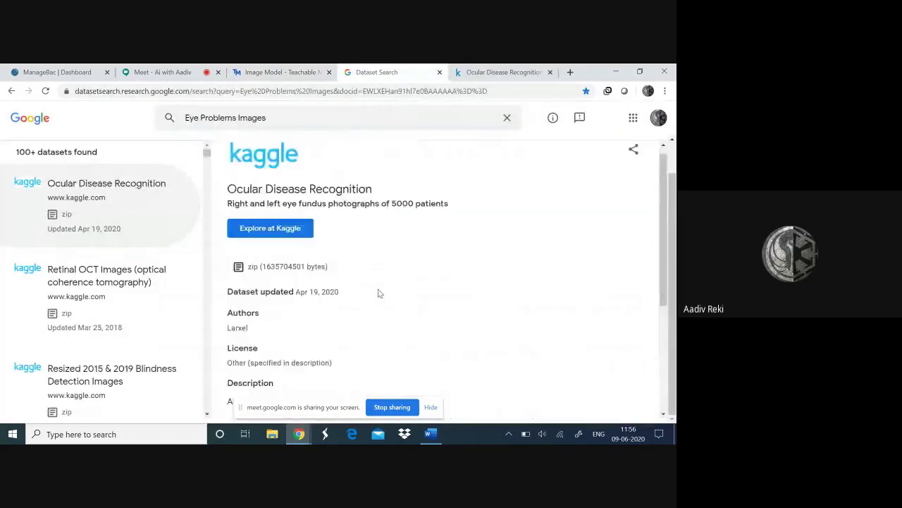
{"action": "scroll", "coordinate": [379, 293], "scroll_direction": "down", "scroll_amount": 2}
{"action": "scroll", "coordinate": [379, 293], "scroll_direction": "up", "scroll_amount": 2}
Try to download the Ocular Disease Recognition dataset from Kaggle, return from the sign-in page and look over the description.
{"action": "key", "text": "ctrl+Tab"}
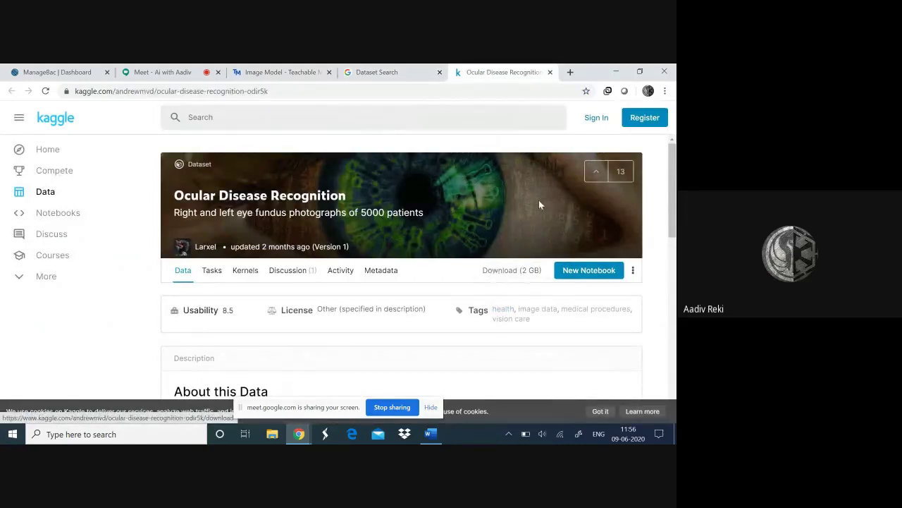
{"action": "scroll", "coordinate": [374, 317], "scroll_direction": "down", "scroll_amount": 1}
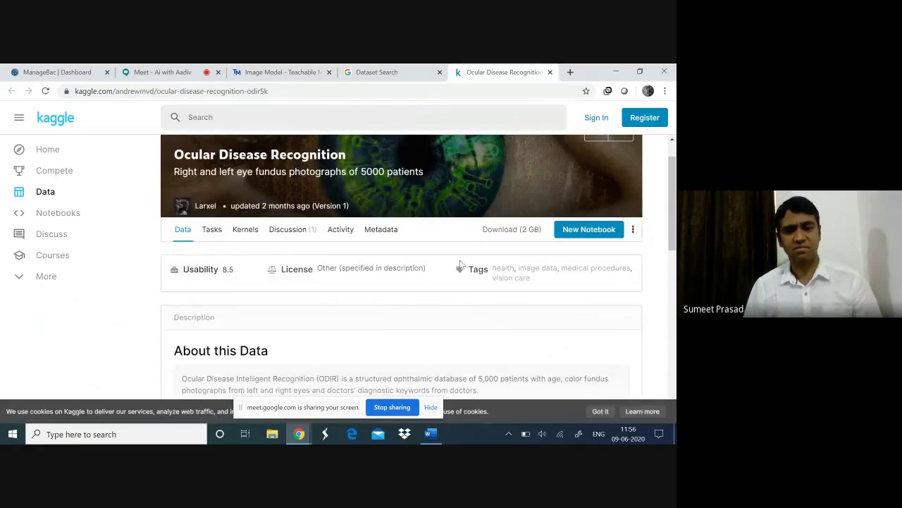
{"action": "left_click", "coordinate": [492, 235]}
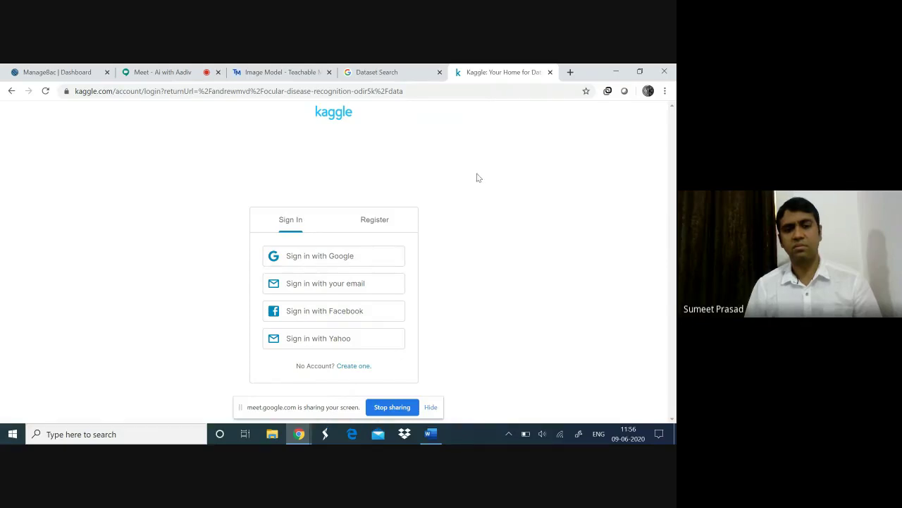
{"action": "left_click", "coordinate": [11, 91]}
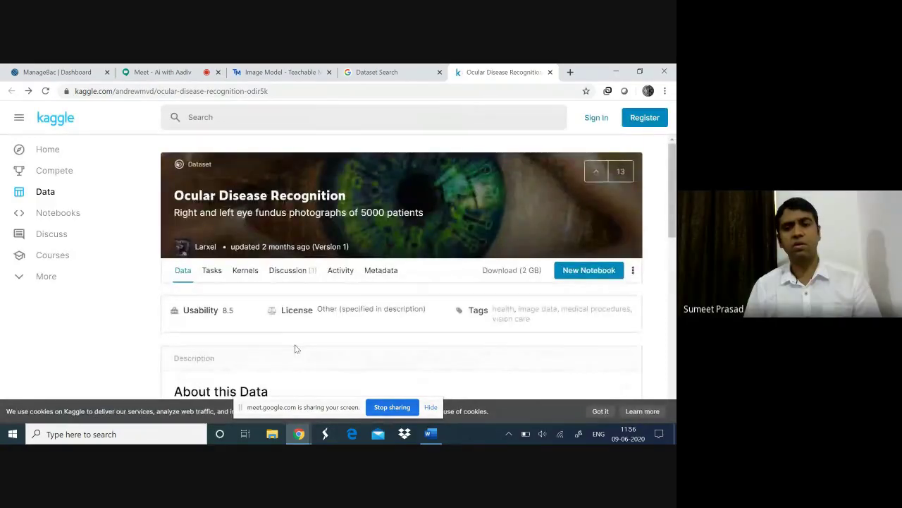
{"action": "scroll", "coordinate": [297, 349], "scroll_direction": "down", "scroll_amount": 3}
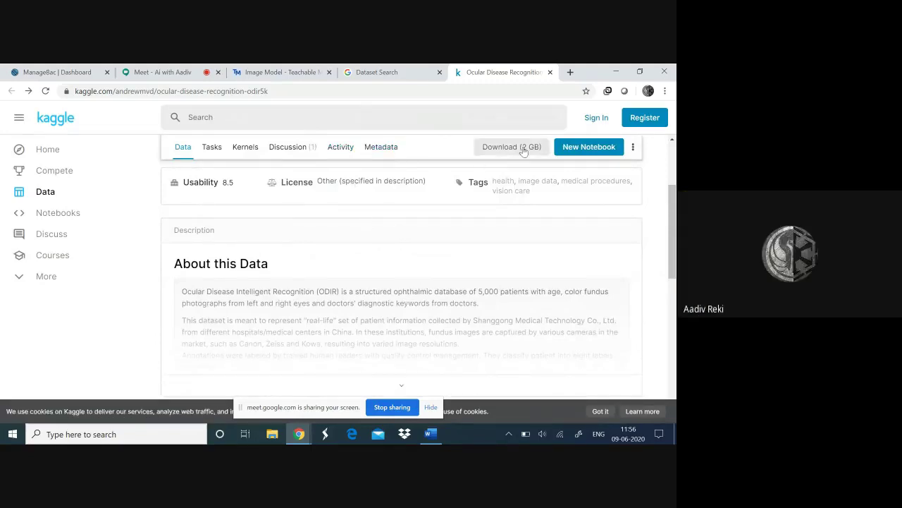
{"action": "scroll", "coordinate": [483, 246], "scroll_direction": "up", "scroll_amount": 3}
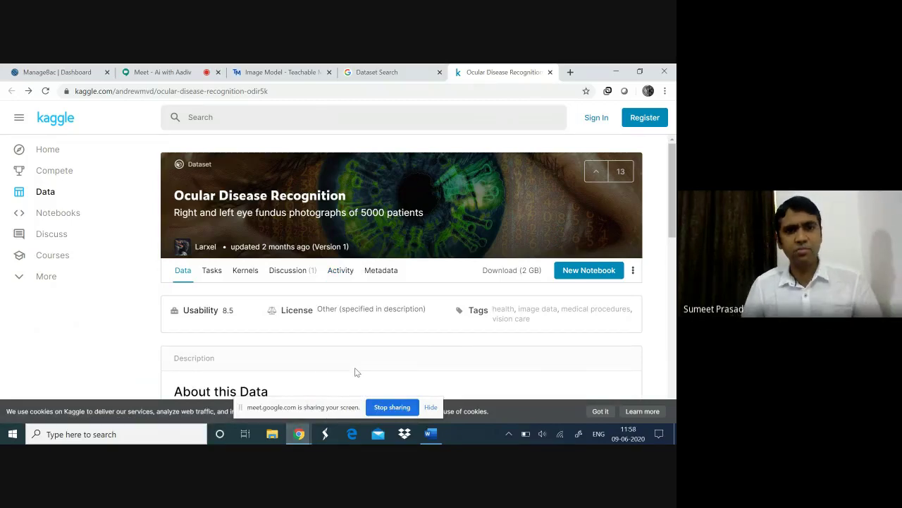
Switch to the Teachable Machine image model, raise the training epochs to 53 and set them back to 50.
{"action": "left_click", "coordinate": [299, 67]}
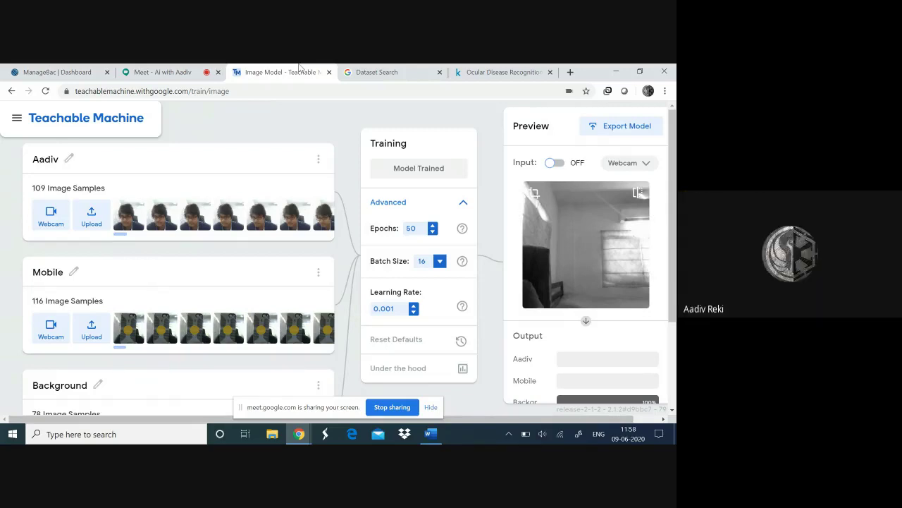
{"action": "left_click", "coordinate": [433, 225]}
{"action": "left_click", "coordinate": [433, 226]}
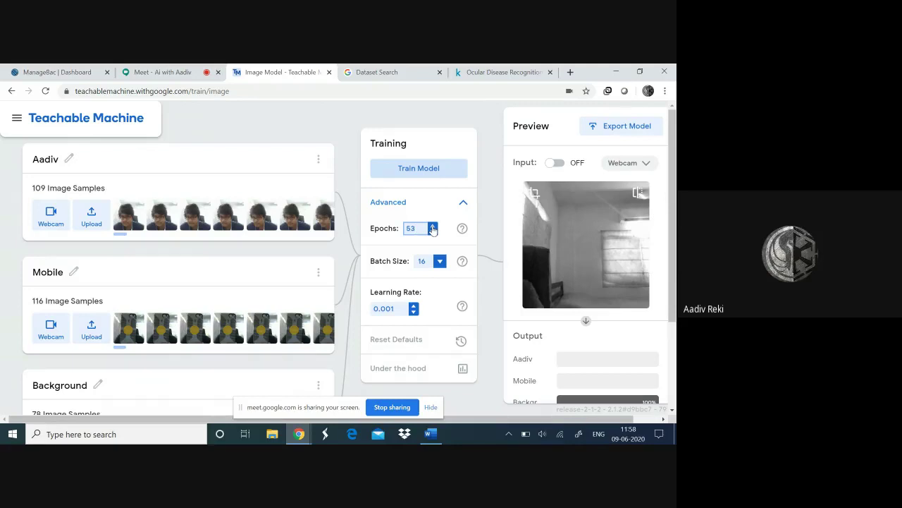
{"action": "left_click", "coordinate": [433, 232]}
{"action": "left_click", "coordinate": [433, 232]}
{"action": "left_click", "coordinate": [433, 232]}
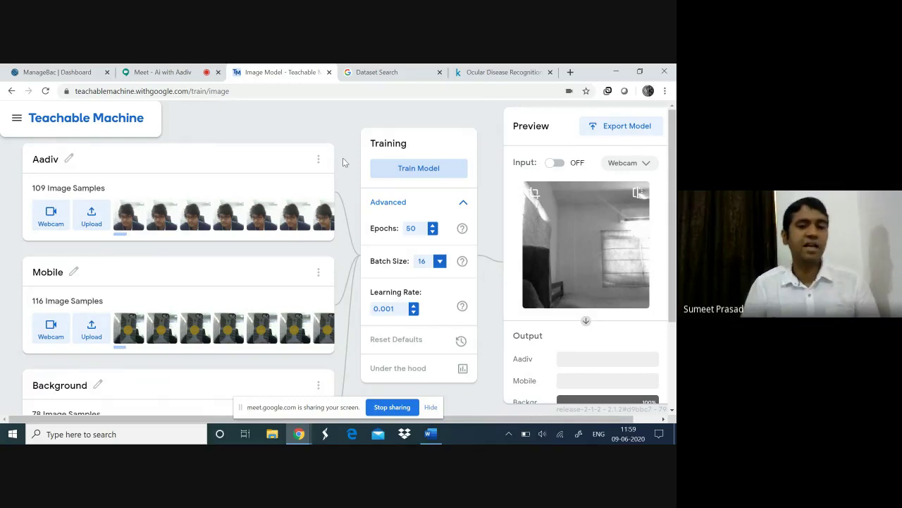
Raise the learning rate to 0.00103 and set it back to 0.001.
{"action": "left_click", "coordinate": [414, 307]}
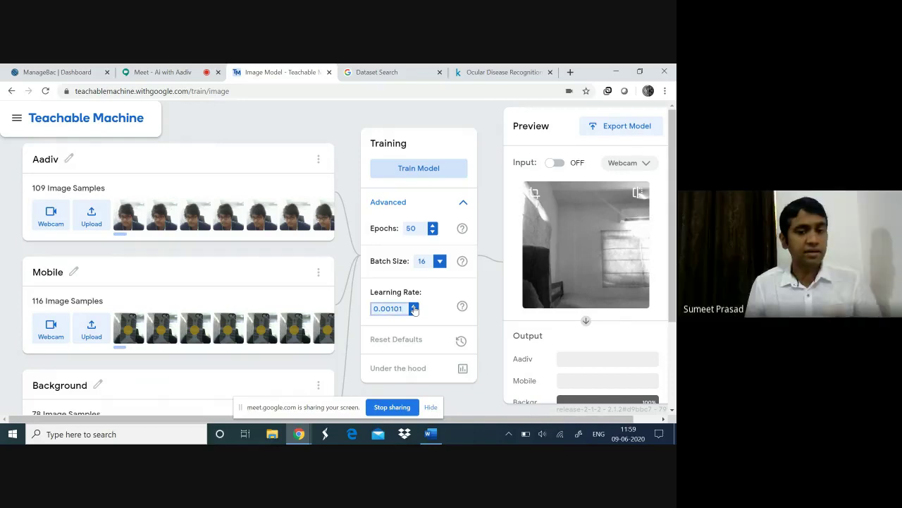
{"action": "left_click", "coordinate": [414, 308]}
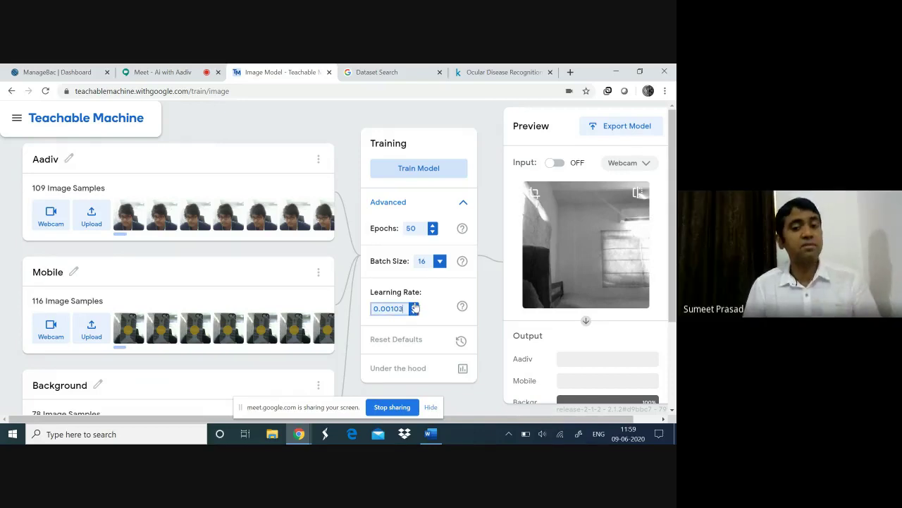
{"action": "left_click", "coordinate": [413, 312]}
{"action": "left_click", "coordinate": [414, 312]}
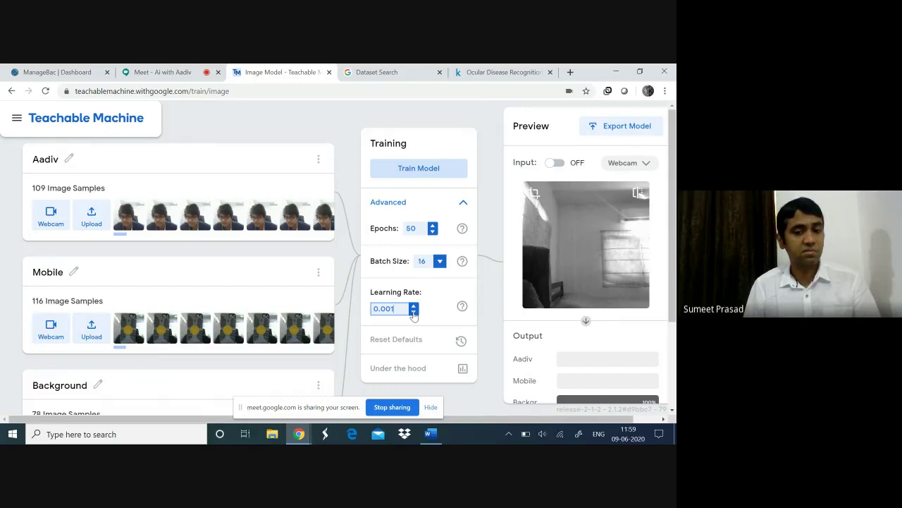
{"action": "left_click", "coordinate": [352, 297]}
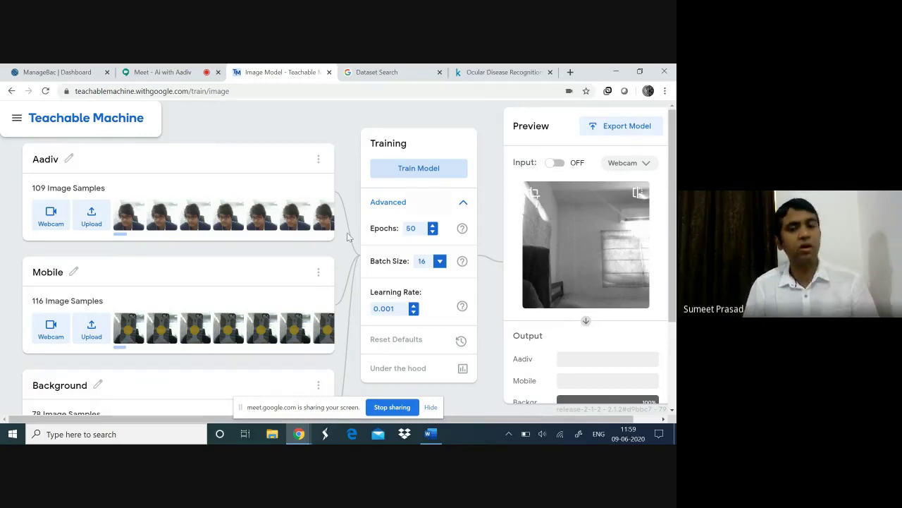
Look over the sample classes and browse the image samples of the Background class.
{"action": "scroll", "coordinate": [205, 294], "scroll_direction": "down", "scroll_amount": 2}
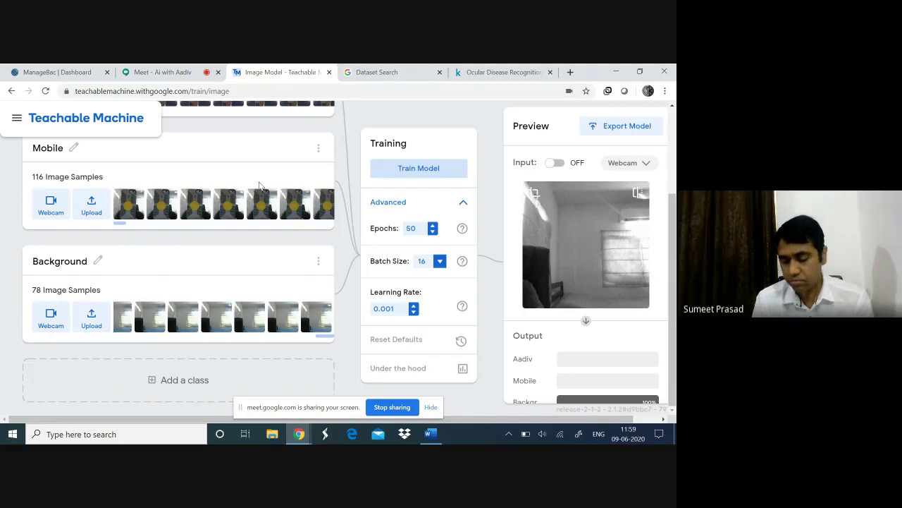
{"action": "scroll", "coordinate": [326, 176], "scroll_direction": "up", "scroll_amount": 2}
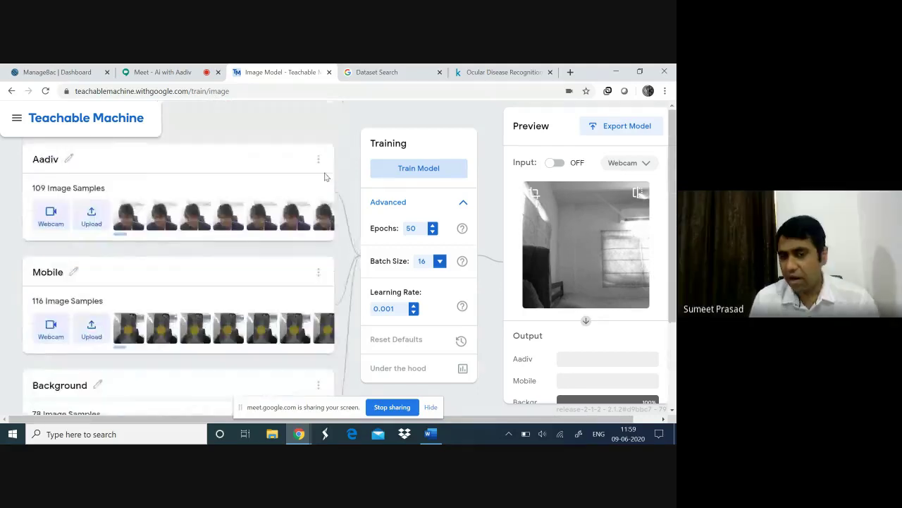
{"action": "scroll", "coordinate": [327, 177], "scroll_direction": "down", "scroll_amount": 2}
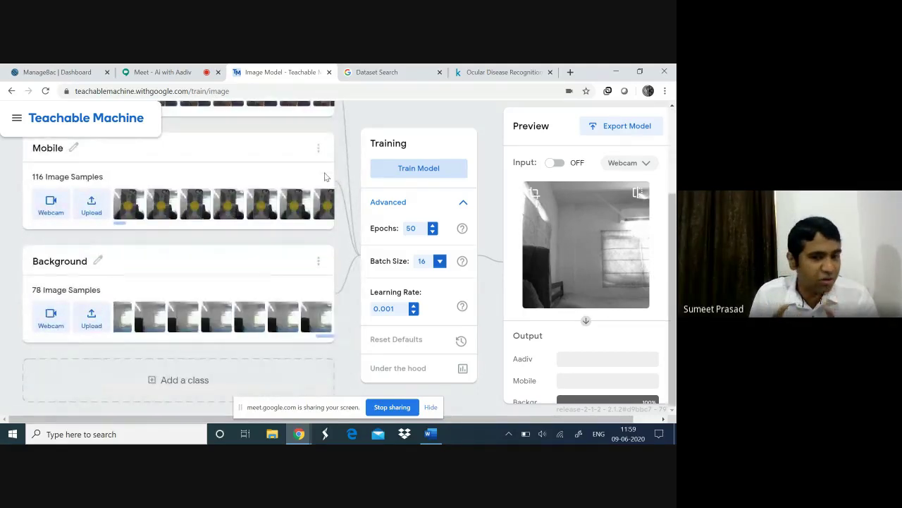
{"action": "scroll", "coordinate": [201, 339], "scroll_direction": "left", "scroll_amount": 3}
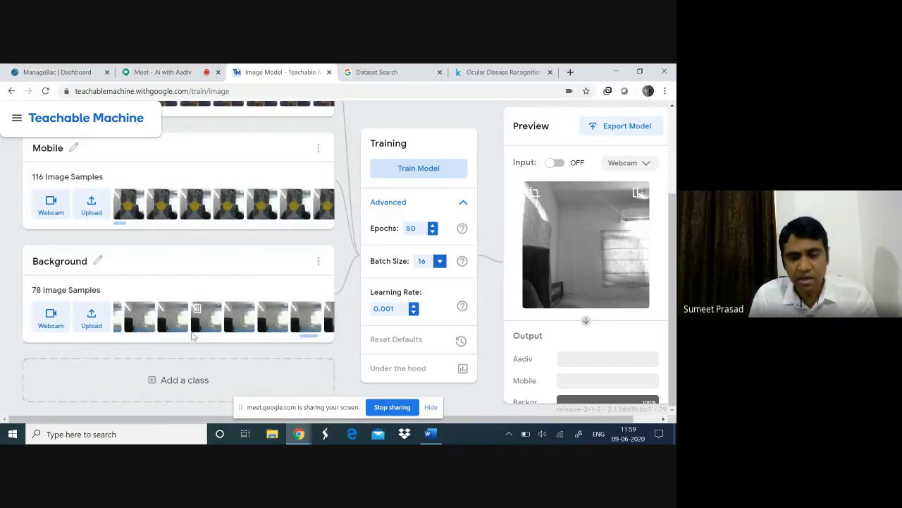
{"action": "scroll", "coordinate": [192, 337], "scroll_direction": "left", "scroll_amount": 5}
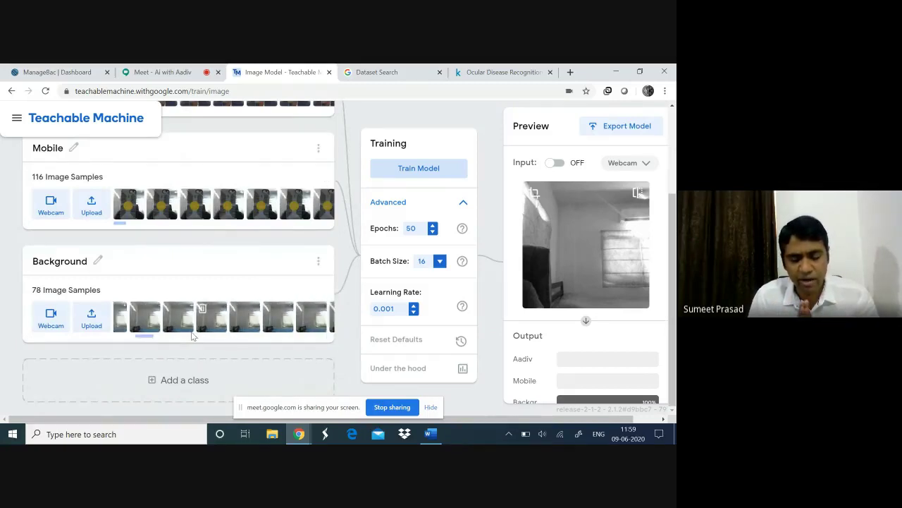
Browse through the image samples of the first class and return to its first images.
{"action": "scroll", "coordinate": [193, 294], "scroll_direction": "up", "scroll_amount": 3}
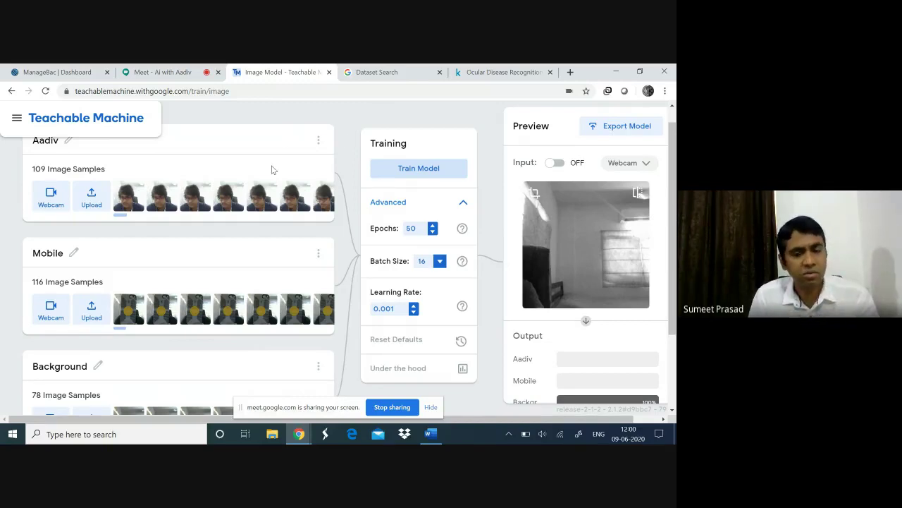
{"action": "scroll", "coordinate": [261, 185], "scroll_direction": "right", "scroll_amount": 2}
{"action": "scroll", "coordinate": [261, 184], "scroll_direction": "right", "scroll_amount": 3}
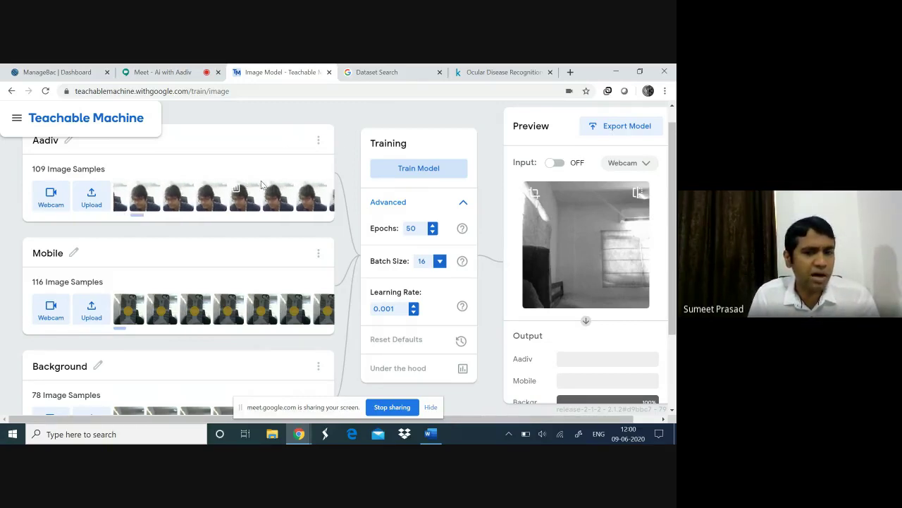
{"action": "scroll", "coordinate": [261, 185], "scroll_direction": "right", "scroll_amount": 4}
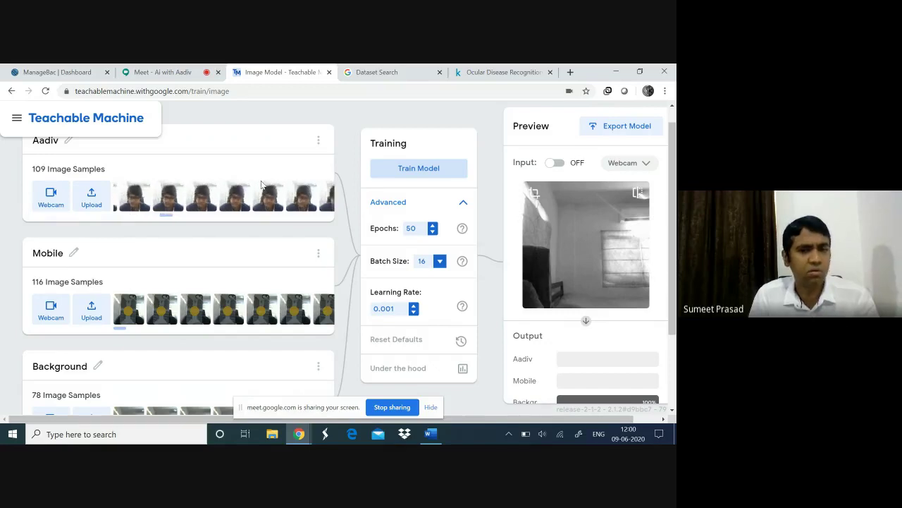
{"action": "scroll", "coordinate": [261, 185], "scroll_direction": "right", "scroll_amount": 4}
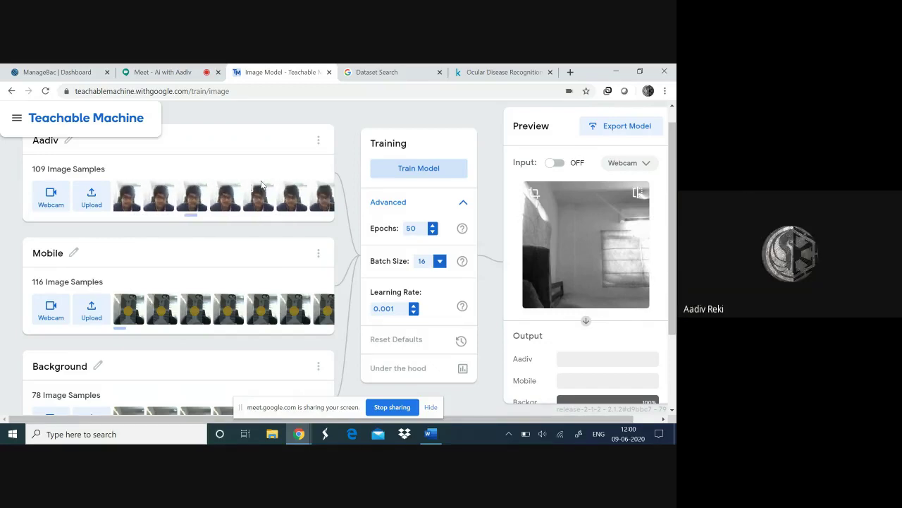
{"action": "scroll", "coordinate": [261, 184], "scroll_direction": "right", "scroll_amount": 4}
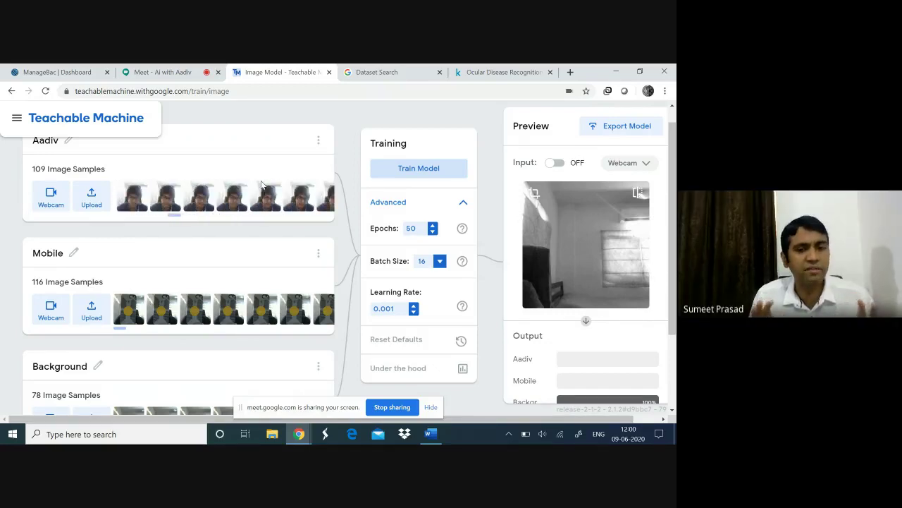
{"action": "scroll", "coordinate": [260, 184], "scroll_direction": "right", "scroll_amount": 4}
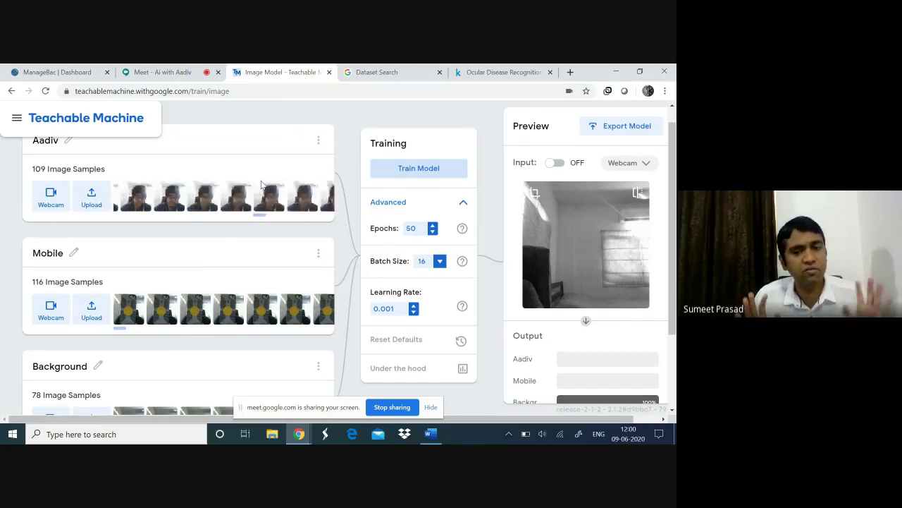
{"action": "scroll", "coordinate": [261, 184], "scroll_direction": "left", "scroll_amount": 3}
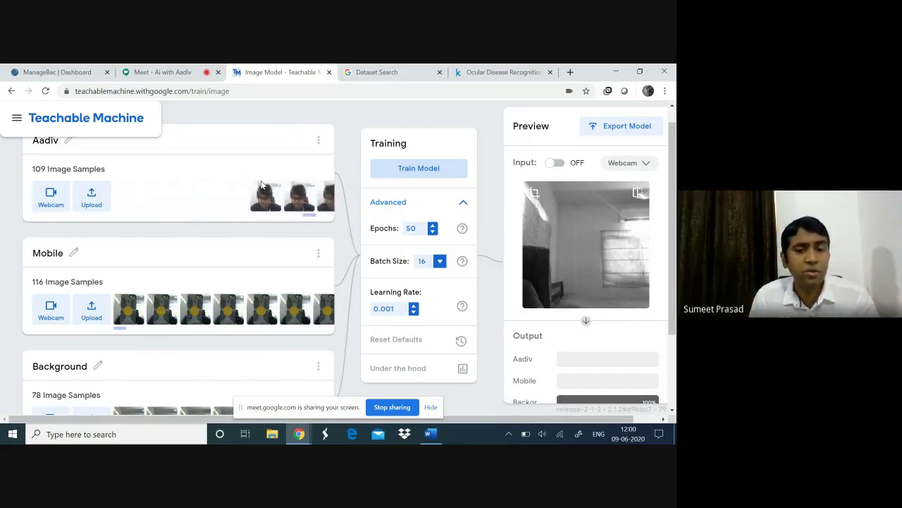
{"action": "scroll", "coordinate": [261, 184], "scroll_direction": "left", "scroll_amount": 5}
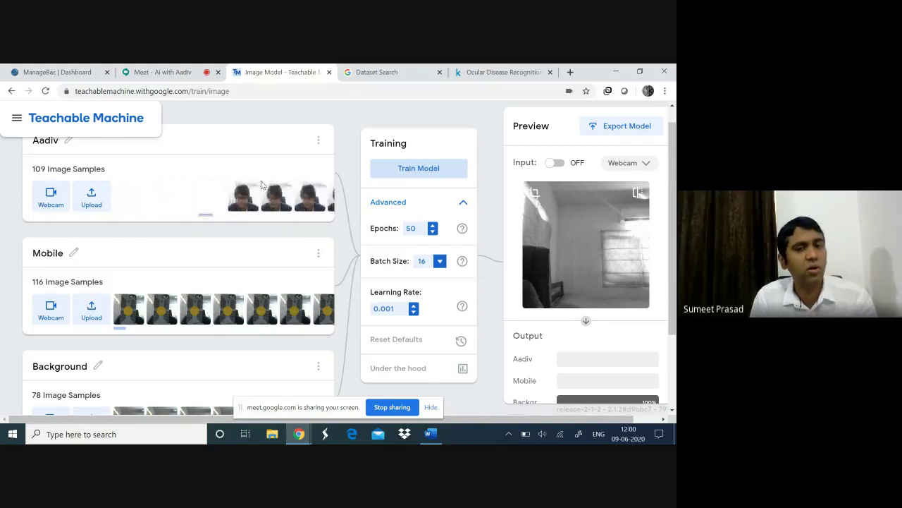
{"action": "scroll", "coordinate": [261, 185], "scroll_direction": "left", "scroll_amount": 1}
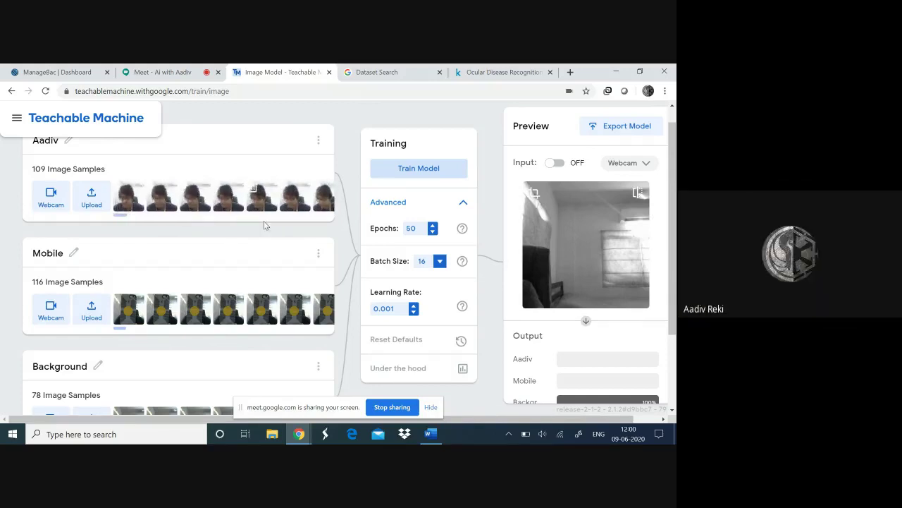
Compare the image samples of all three classes alongside the training settings.
{"action": "scroll", "coordinate": [257, 298], "scroll_direction": "down", "scroll_amount": 1}
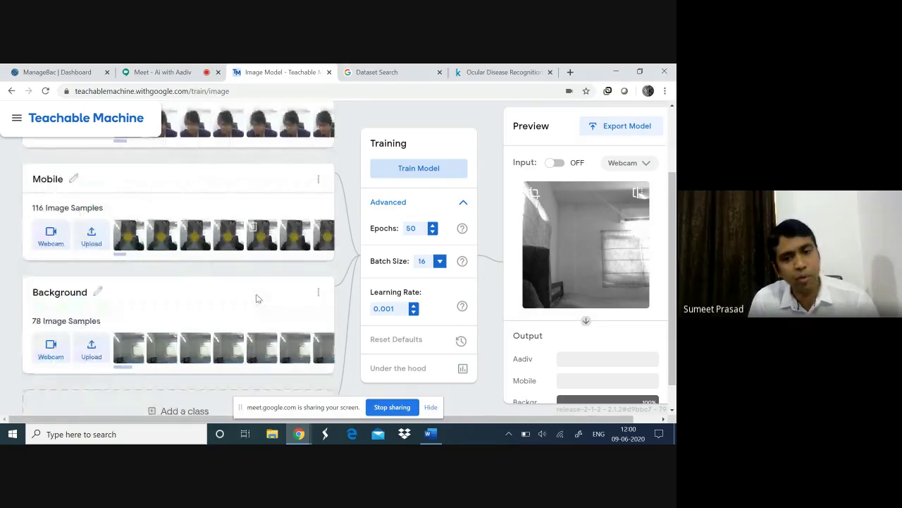
{"action": "scroll", "coordinate": [258, 299], "scroll_direction": "up", "scroll_amount": 1}
{"action": "scroll", "coordinate": [386, 276], "scroll_direction": "down", "scroll_amount": 1}
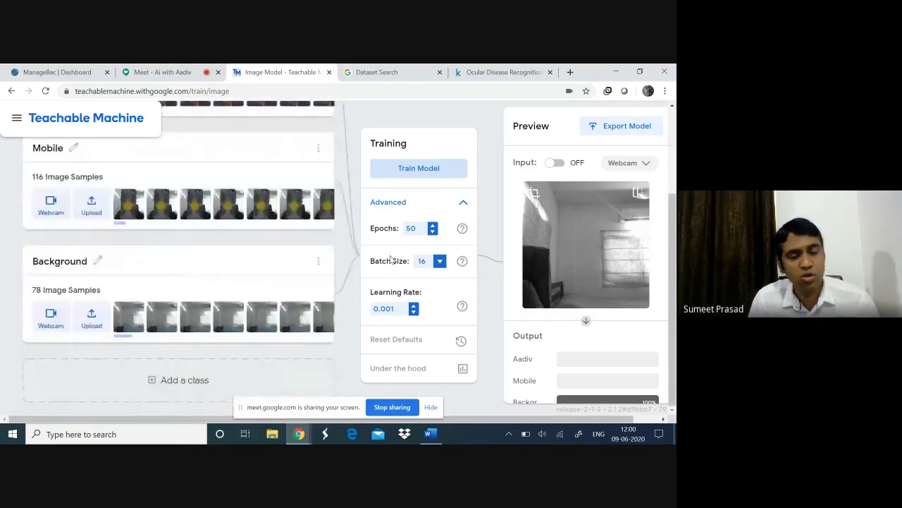
{"action": "scroll", "coordinate": [392, 259], "scroll_direction": "up", "scroll_amount": 1}
{"action": "scroll", "coordinate": [391, 258], "scroll_direction": "up", "scroll_amount": 1}
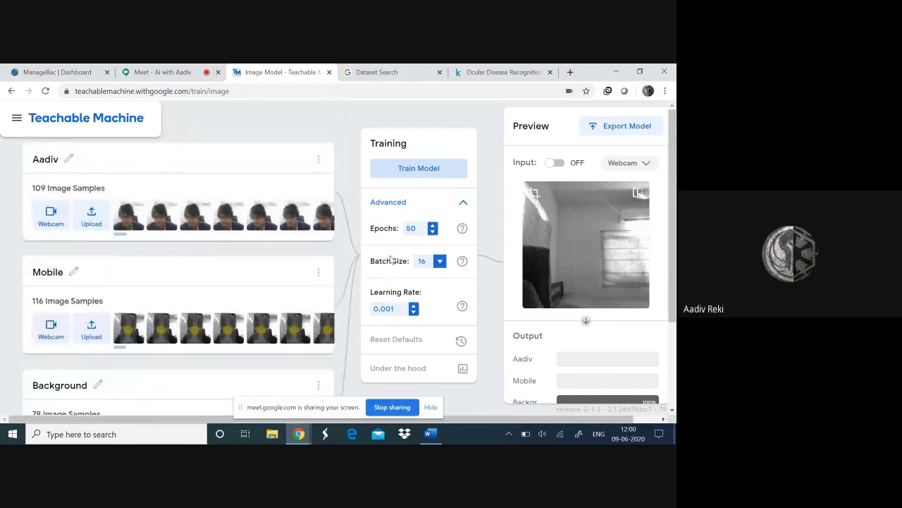
{"action": "scroll", "coordinate": [391, 259], "scroll_direction": "down", "scroll_amount": 1}
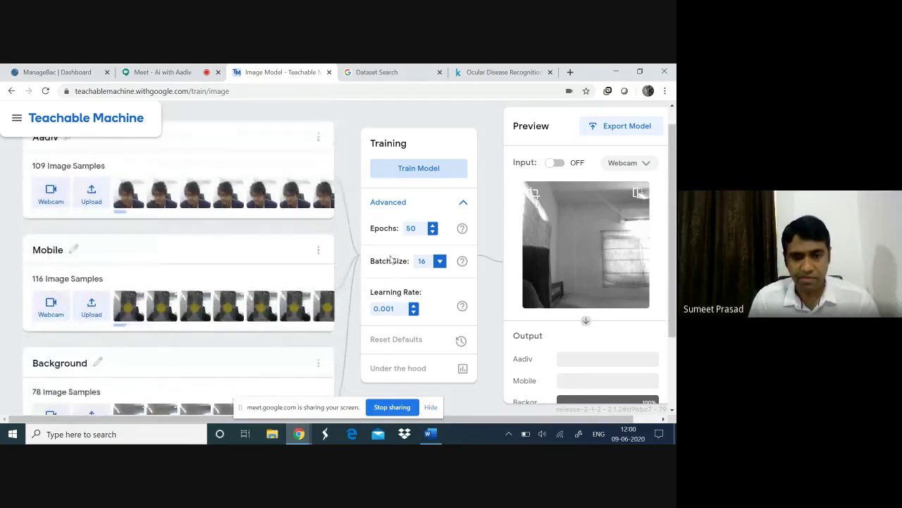
{"action": "scroll", "coordinate": [391, 259], "scroll_direction": "down", "scroll_amount": 1}
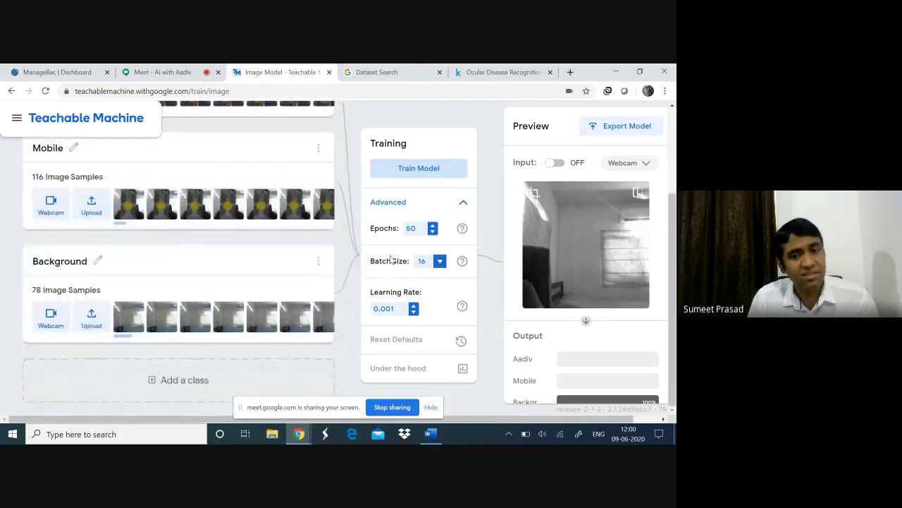
{"action": "scroll", "coordinate": [392, 259], "scroll_direction": "up", "scroll_amount": 1}
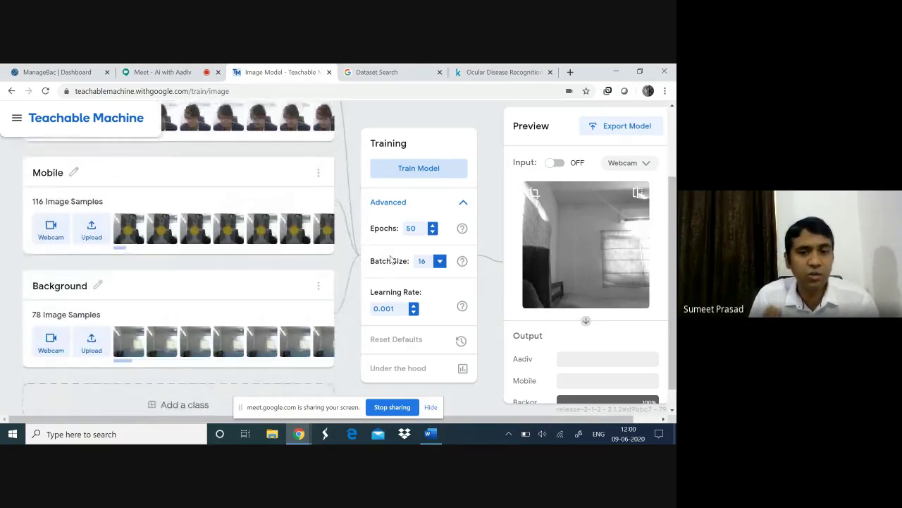
{"action": "scroll", "coordinate": [391, 259], "scroll_direction": "up", "scroll_amount": 2}
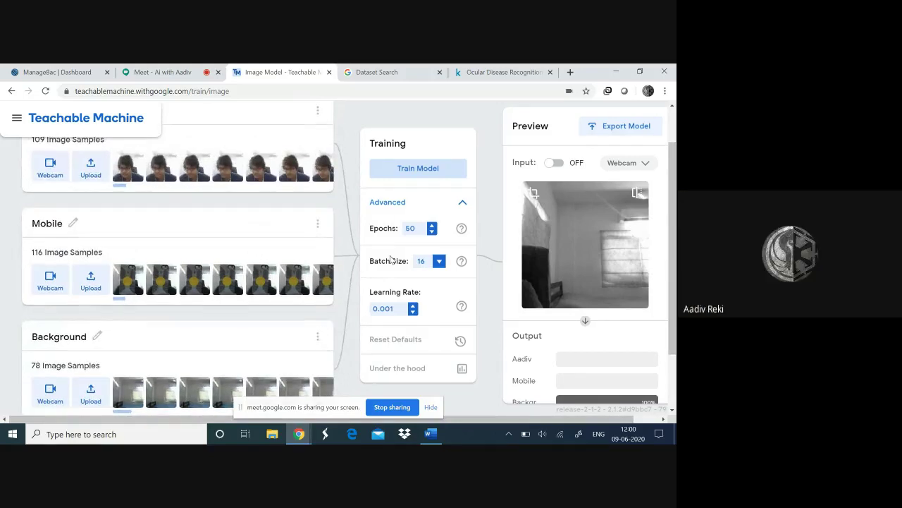
Review the epochs, batch size and learning rate settings together with the three sample classes and the webcam preview.
{"action": "scroll", "coordinate": [392, 258], "scroll_direction": "up", "scroll_amount": 1}
{"action": "scroll", "coordinate": [392, 259], "scroll_direction": "right", "scroll_amount": 1}
{"action": "scroll", "coordinate": [392, 259], "scroll_direction": "down", "scroll_amount": 1}
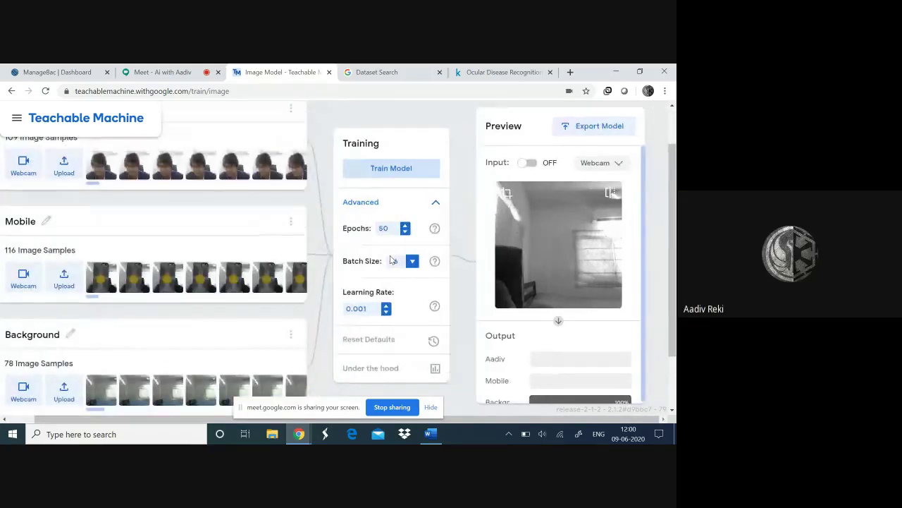
{"action": "scroll", "coordinate": [393, 260], "scroll_direction": "down", "scroll_amount": 1}
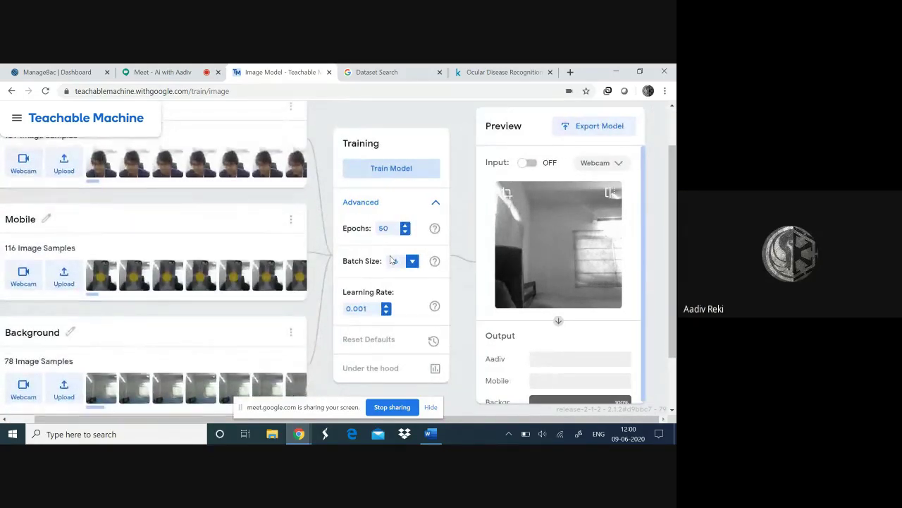
{"action": "mouse_move", "coordinate": [435, 263]}
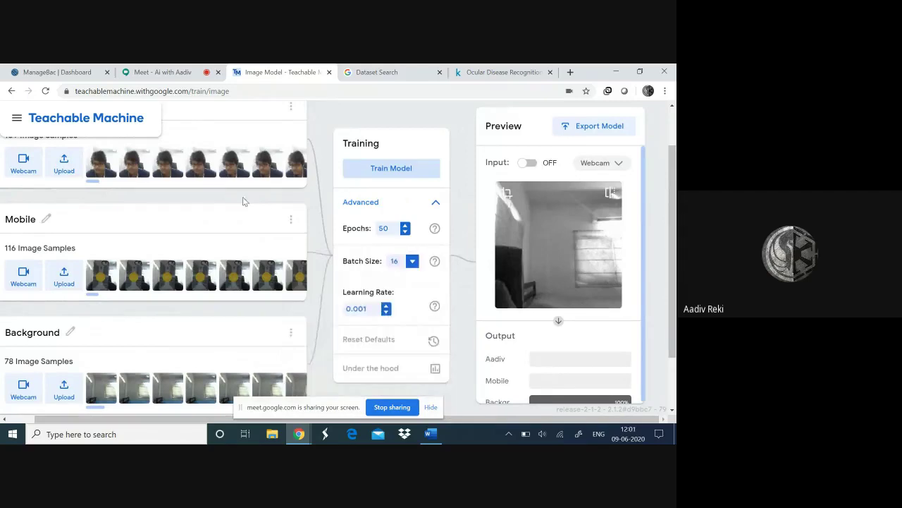
{"action": "scroll", "coordinate": [242, 200], "scroll_direction": "down", "scroll_amount": 1}
{"action": "scroll", "coordinate": [242, 199], "scroll_direction": "left", "scroll_amount": 1}
{"action": "scroll", "coordinate": [242, 200], "scroll_direction": "up", "scroll_amount": 1}
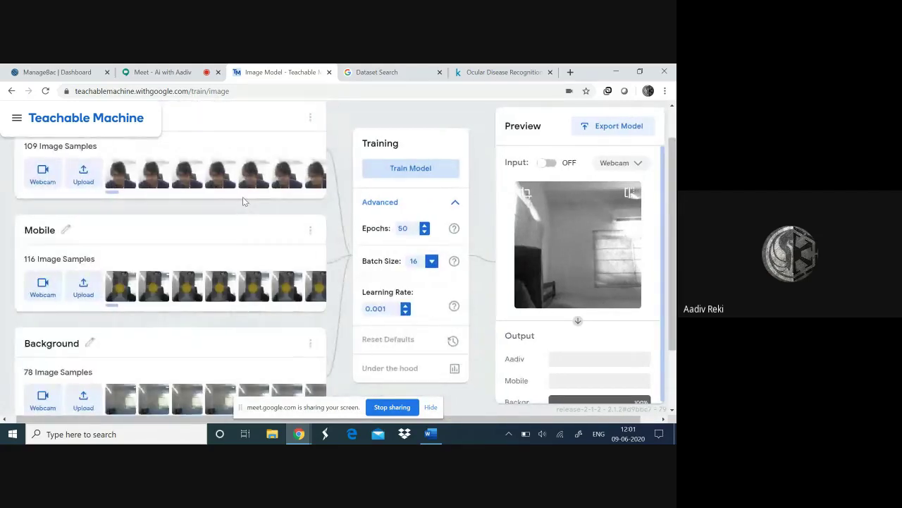
{"action": "scroll", "coordinate": [242, 200], "scroll_direction": "down", "scroll_amount": 1}
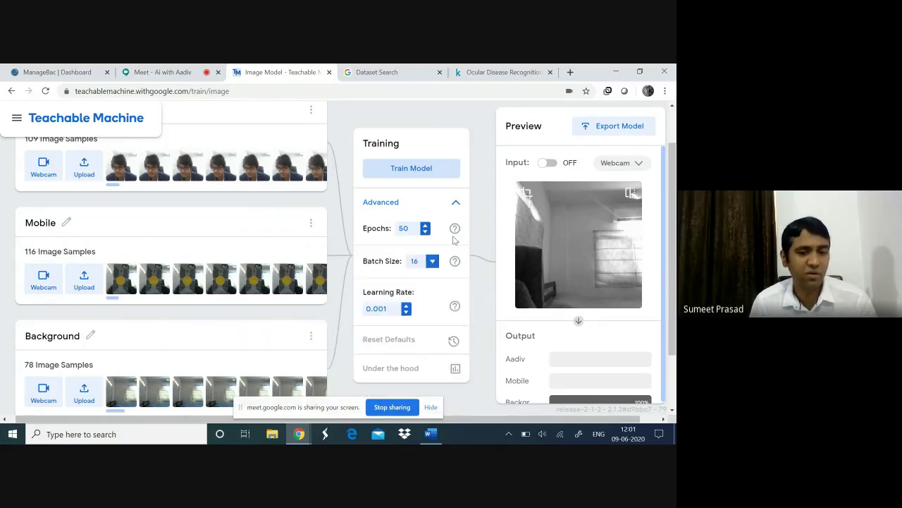
{"action": "mouse_move", "coordinate": [454, 228]}
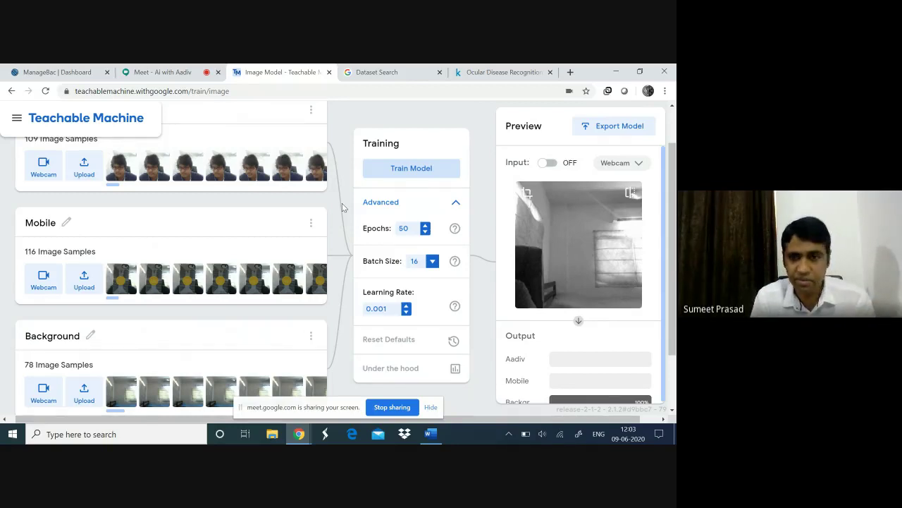
{"action": "scroll", "coordinate": [343, 207], "scroll_direction": "up", "scroll_amount": 1}
{"action": "scroll", "coordinate": [344, 207], "scroll_direction": "down", "scroll_amount": 2}
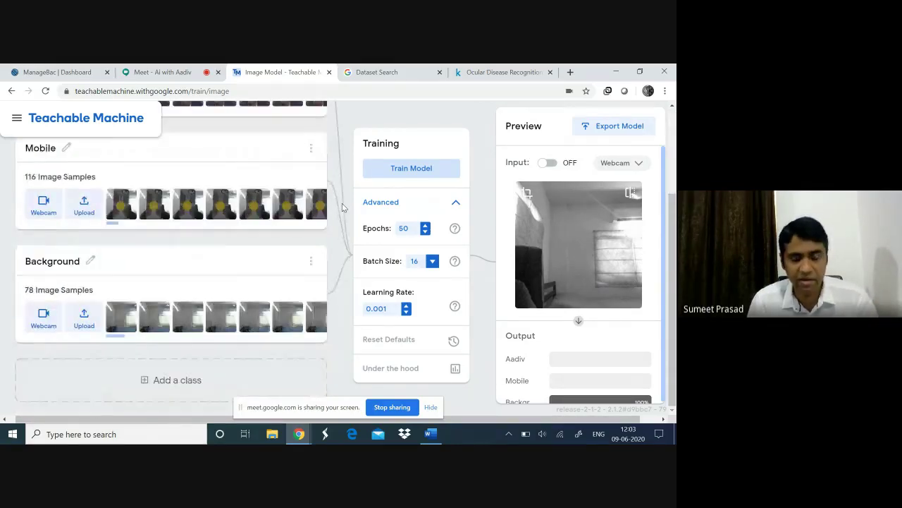
{"action": "scroll", "coordinate": [343, 207], "scroll_direction": "up", "scroll_amount": 2}
{"action": "scroll", "coordinate": [344, 206], "scroll_direction": "down", "scroll_amount": 1}
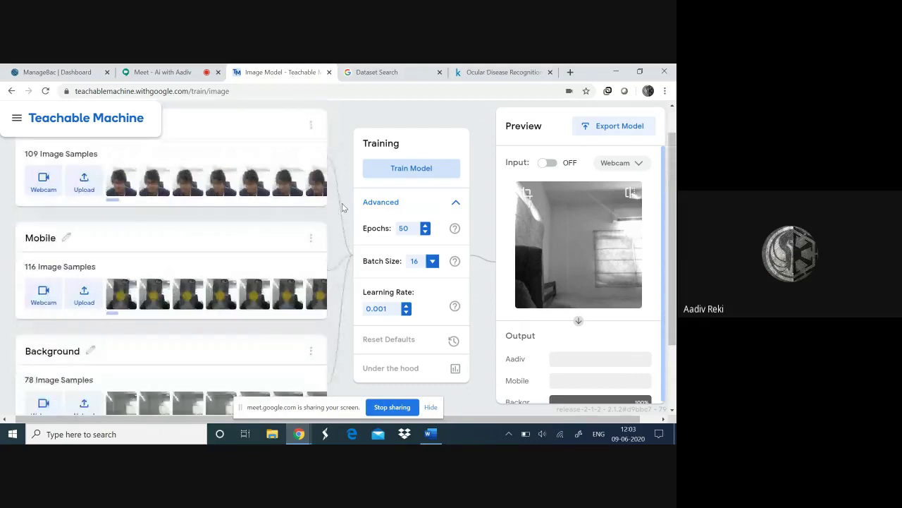
{"action": "scroll", "coordinate": [342, 206], "scroll_direction": "up", "scroll_amount": 1}
{"action": "scroll", "coordinate": [343, 207], "scroll_direction": "down", "scroll_amount": 1}
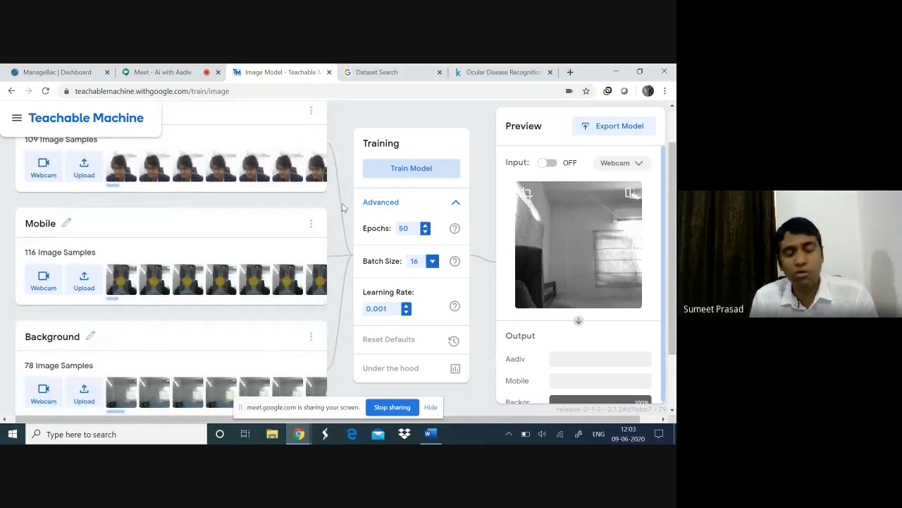
Switch to Dataset Search and read the licence, authors and description of the Ocular Disease Recognition dataset.
{"action": "left_click", "coordinate": [361, 72]}
{"action": "scroll", "coordinate": [364, 169], "scroll_direction": "down", "scroll_amount": 3}
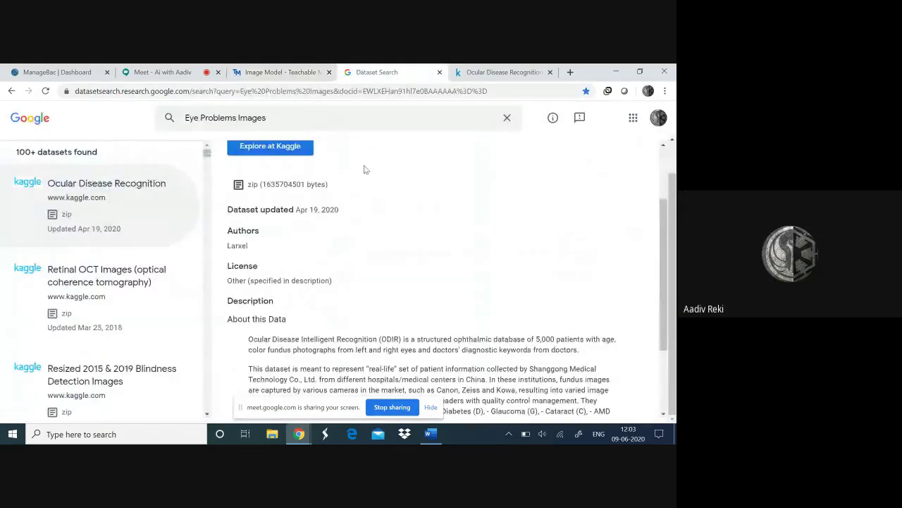
{"action": "scroll", "coordinate": [365, 169], "scroll_direction": "up", "scroll_amount": 3}
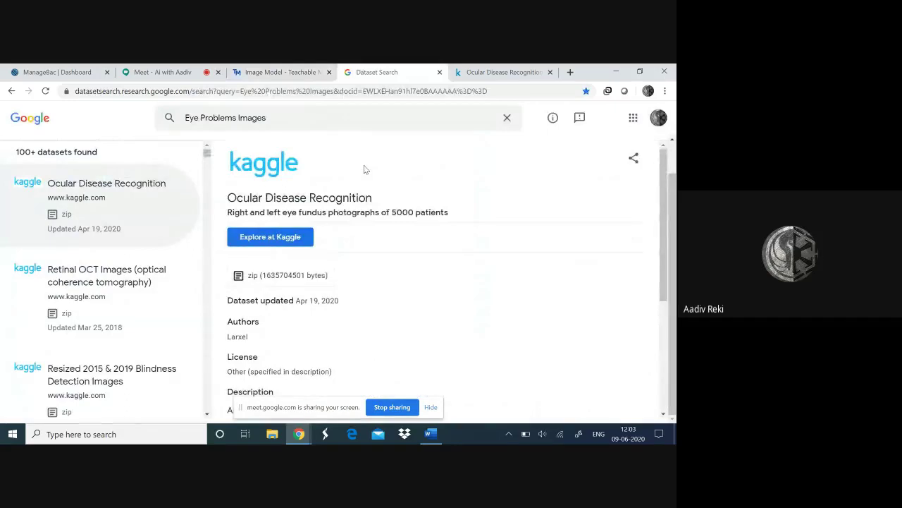
{"action": "scroll", "coordinate": [365, 170], "scroll_direction": "down", "scroll_amount": 1}
{"action": "scroll", "coordinate": [364, 169], "scroll_direction": "down", "scroll_amount": 3}
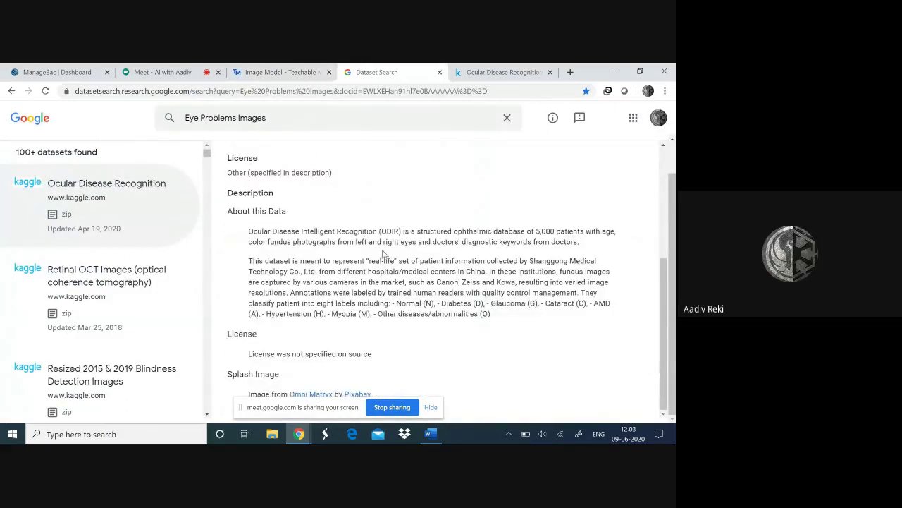
{"action": "scroll", "coordinate": [443, 343], "scroll_direction": "up", "scroll_amount": 3}
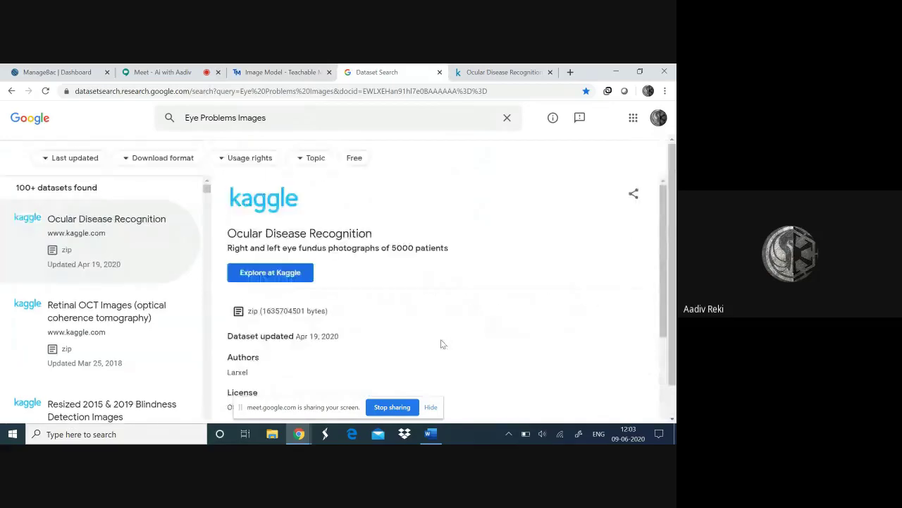
{"action": "scroll", "coordinate": [443, 343], "scroll_direction": "down", "scroll_amount": 2}
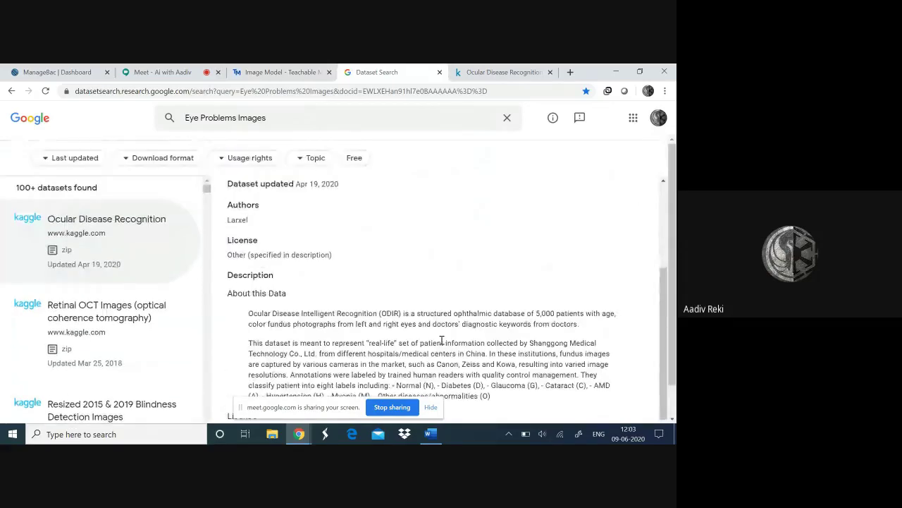
{"action": "scroll", "coordinate": [442, 341], "scroll_direction": "up", "scroll_amount": 3}
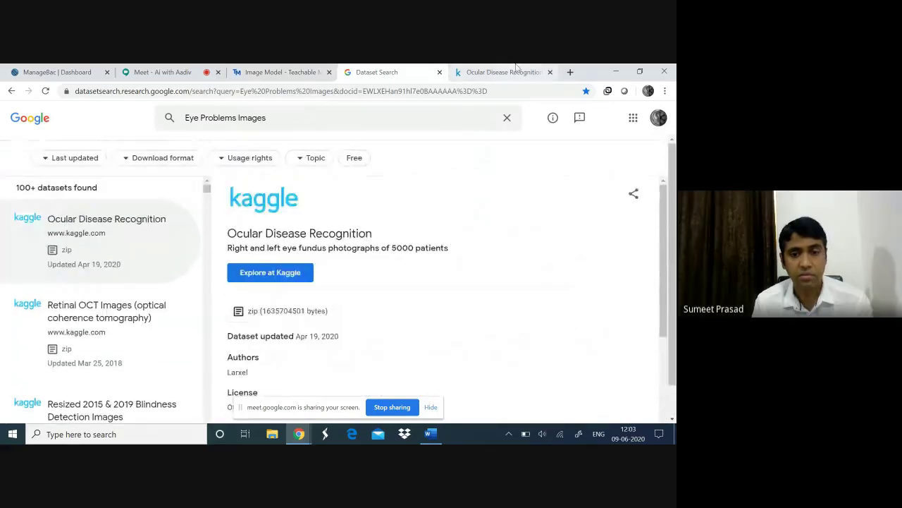
Close the Kaggle Ocular Disease Recognition page and the Dataset Search page, and return to the Teachable Machine project.
{"action": "left_click", "coordinate": [503, 72]}
{"action": "scroll", "coordinate": [437, 208], "scroll_direction": "down", "scroll_amount": 2}
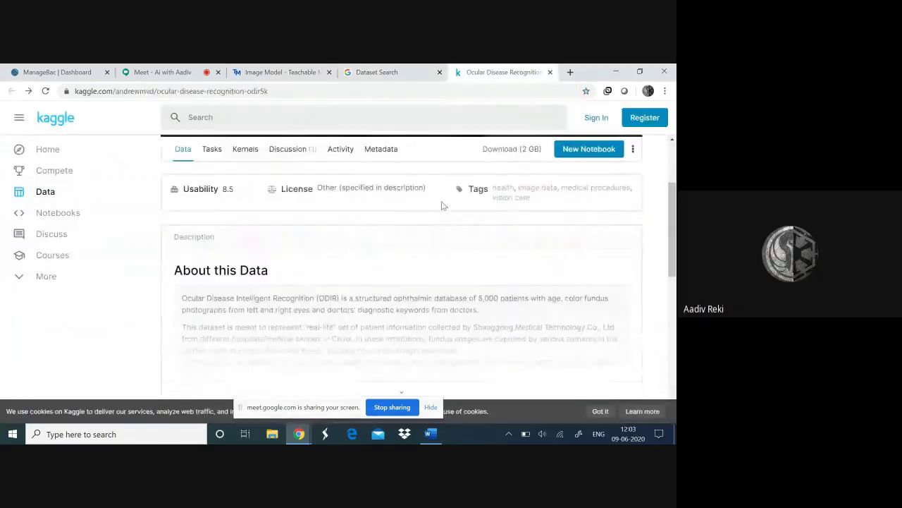
{"action": "left_click", "coordinate": [550, 73]}
{"action": "scroll", "coordinate": [512, 209], "scroll_direction": "down", "scroll_amount": 5}
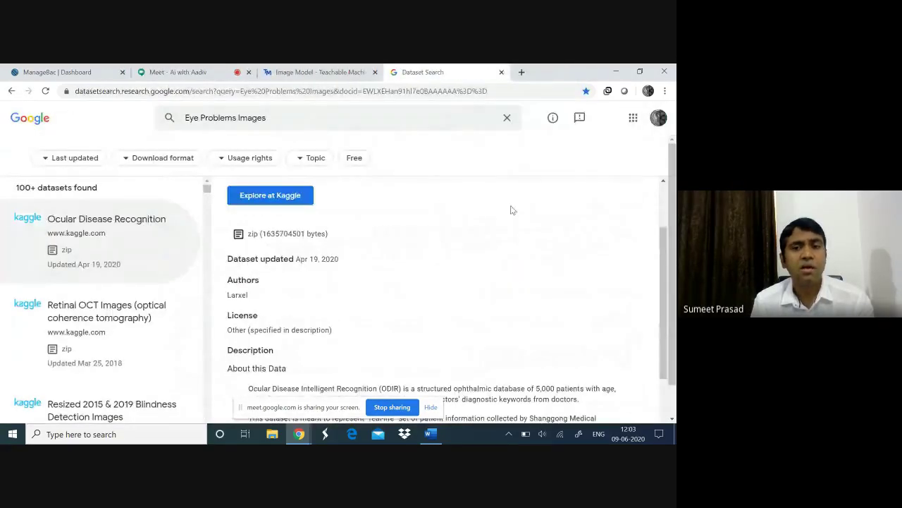
{"action": "scroll", "coordinate": [513, 210], "scroll_direction": "down", "scroll_amount": 1}
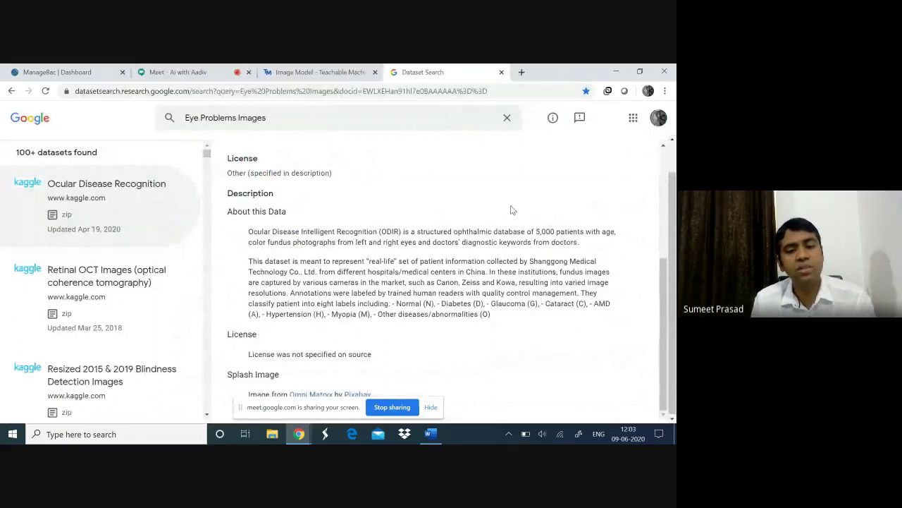
{"action": "left_click", "coordinate": [501, 72]}
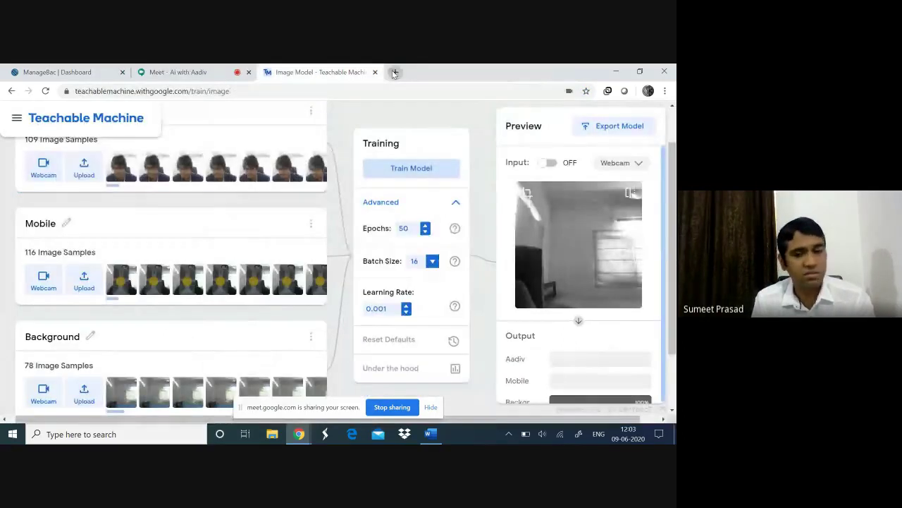
{"action": "left_click", "coordinate": [395, 72]}
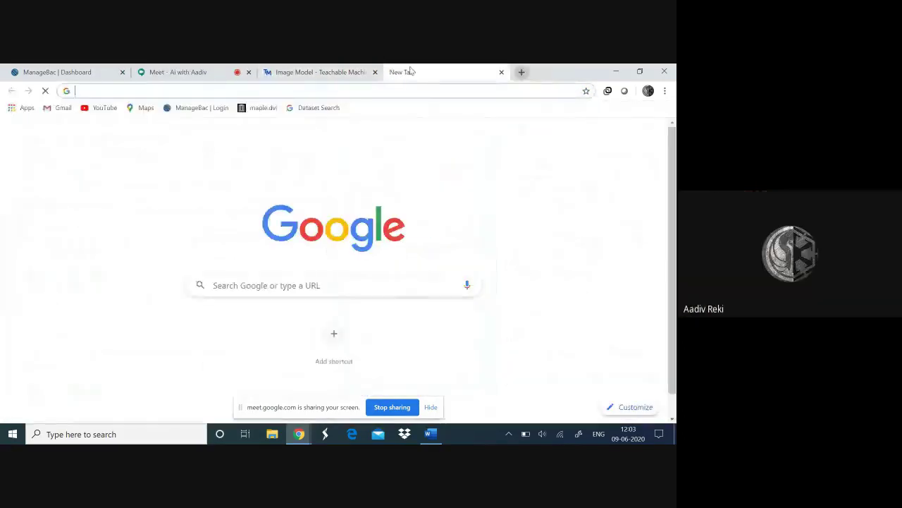
{"action": "left_click", "coordinate": [501, 72]}
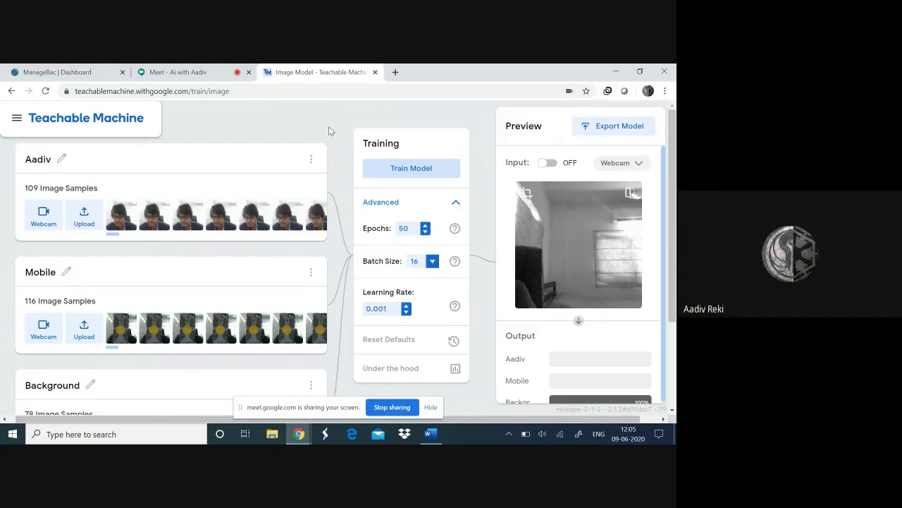
Open the bookmarked Dataset Search in a new tab, search for "Teeth Problems Images" and browse the listed datasets.
{"action": "left_click", "coordinate": [398, 72]}
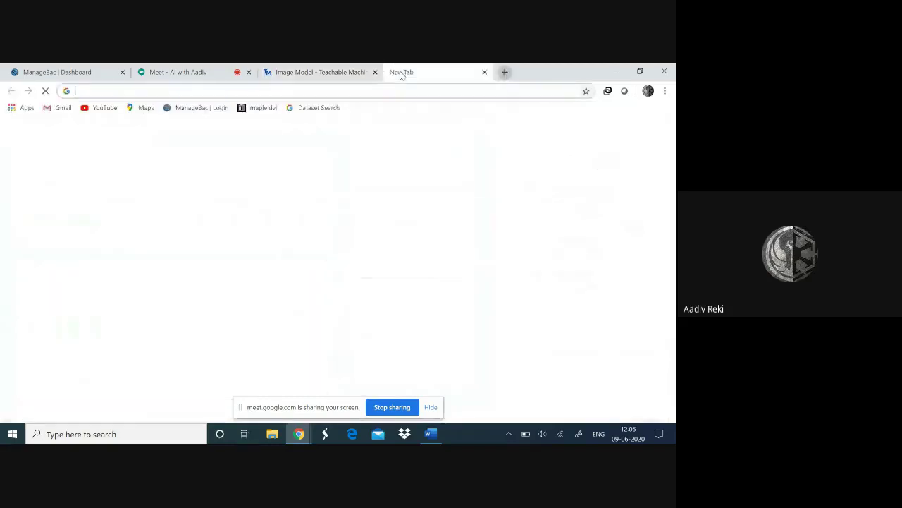
{"action": "left_click", "coordinate": [316, 110]}
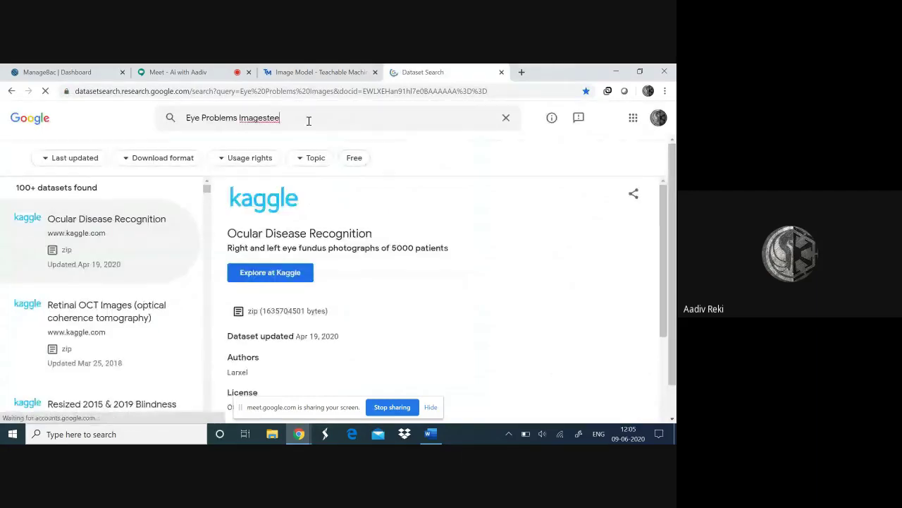
{"action": "double_click", "coordinate": [194, 118]}
{"action": "type", "text": "Tee"}
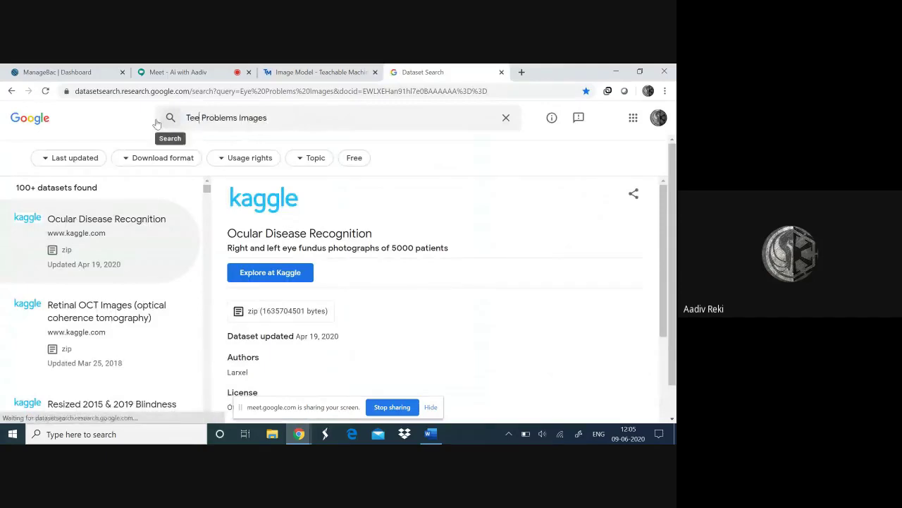
{"action": "type", "text": "th"}
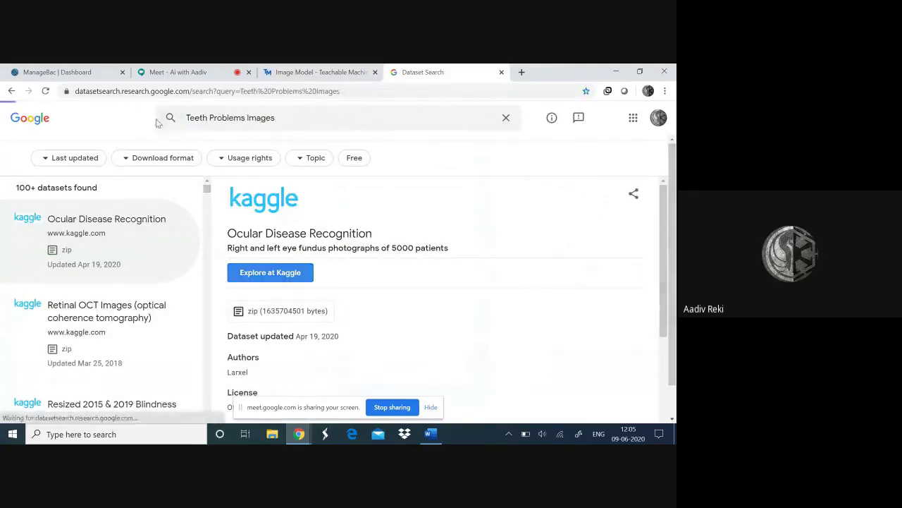
{"action": "left_click", "coordinate": [156, 121]}
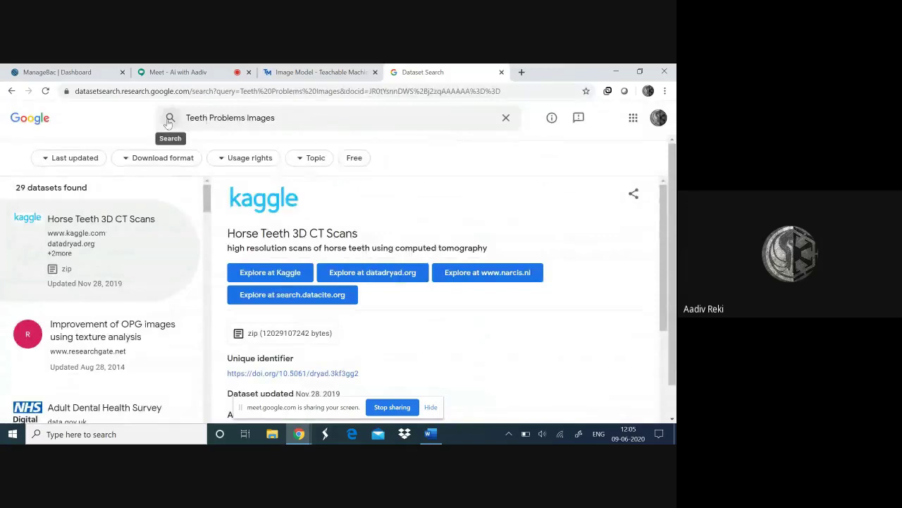
{"action": "scroll", "coordinate": [378, 202], "scroll_direction": "down", "scroll_amount": 1}
{"action": "left_click", "coordinate": [131, 258]}
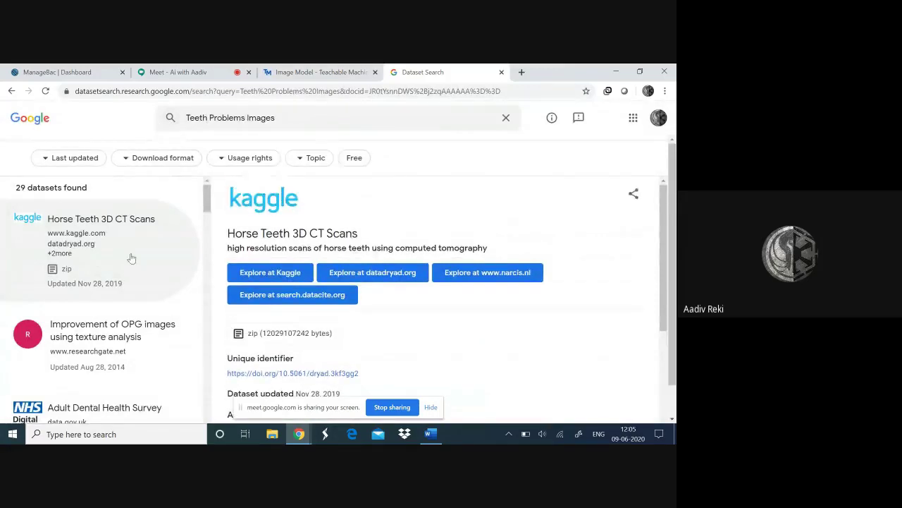
{"action": "scroll", "coordinate": [114, 257], "scroll_direction": "down", "scroll_amount": 2}
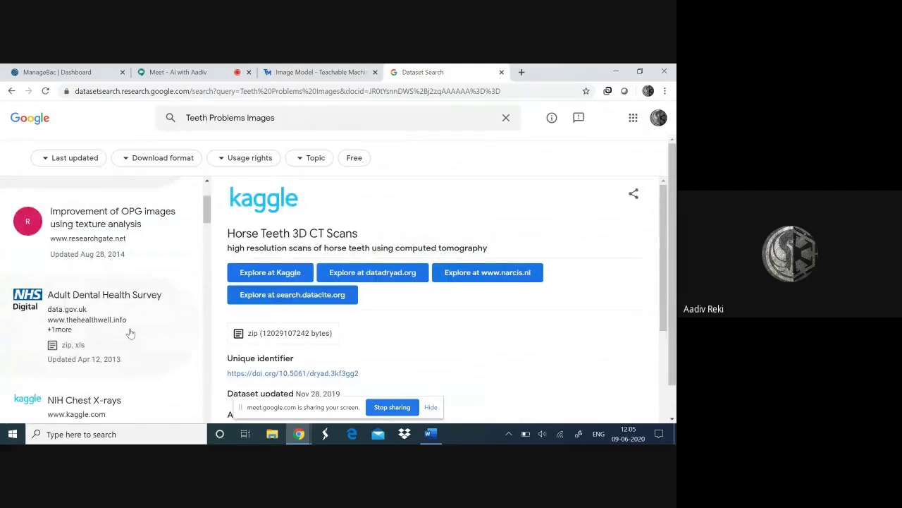
{"action": "scroll", "coordinate": [129, 332], "scroll_direction": "up", "scroll_amount": 2}
Change the dataset query to "Teeth conditions images", run the search and browse the listed datasets.
{"action": "left_click_drag", "start_coordinate": [323, 117], "coordinate": [232, 124]}
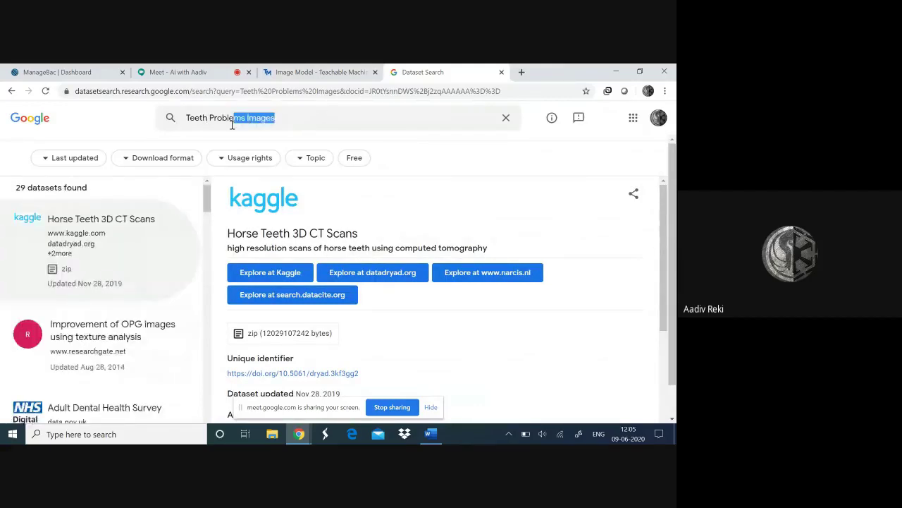
{"action": "key", "text": "BackSpace"}
{"action": "key", "text": "BackSpace"}
{"action": "key", "text": "BackSpace"}
{"action": "key", "text": "BackSpace"}
{"action": "key", "text": "BackSpace"}
{"action": "key", "text": "BackSpace"}
{"action": "key", "text": "BackSpace"}
{"action": "key", "text": "BackSpace"}
{"action": "type", "text": "D"}
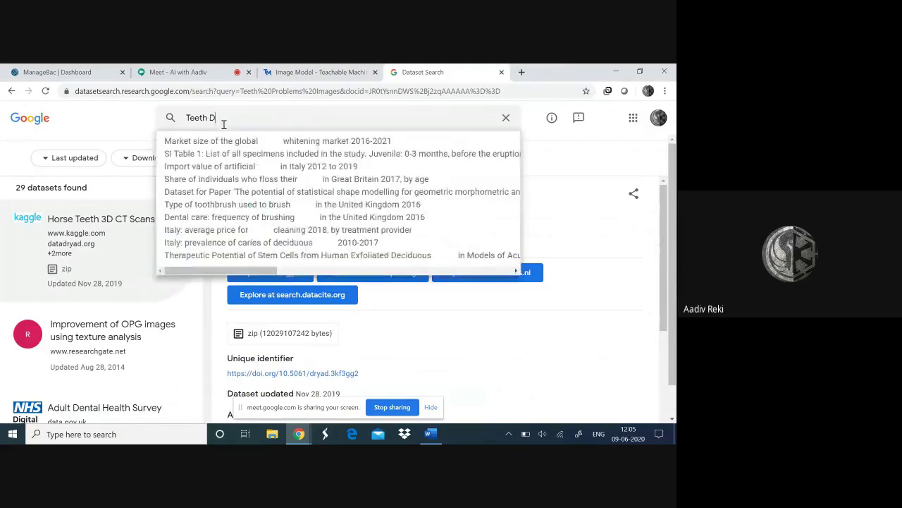
{"action": "key", "text": "BackSpace"}
{"action": "type", "text": "conditions images"}
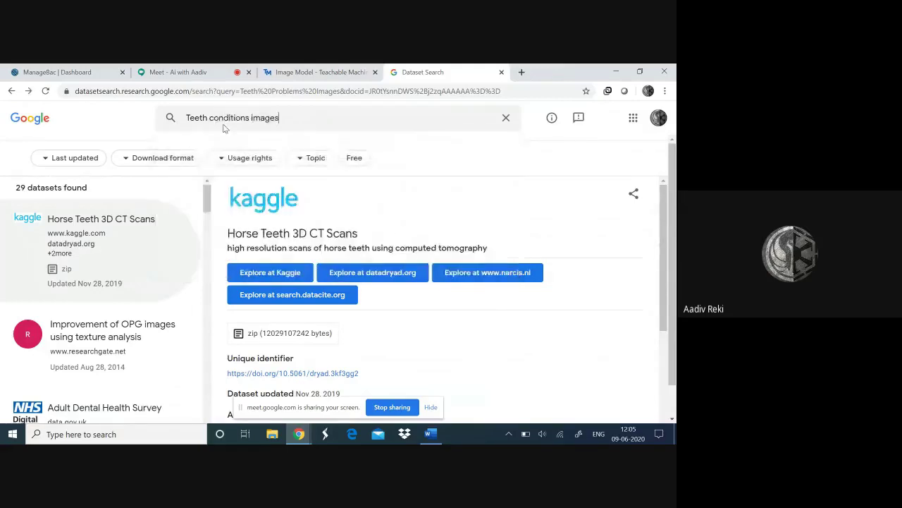
{"action": "key", "text": "Return"}
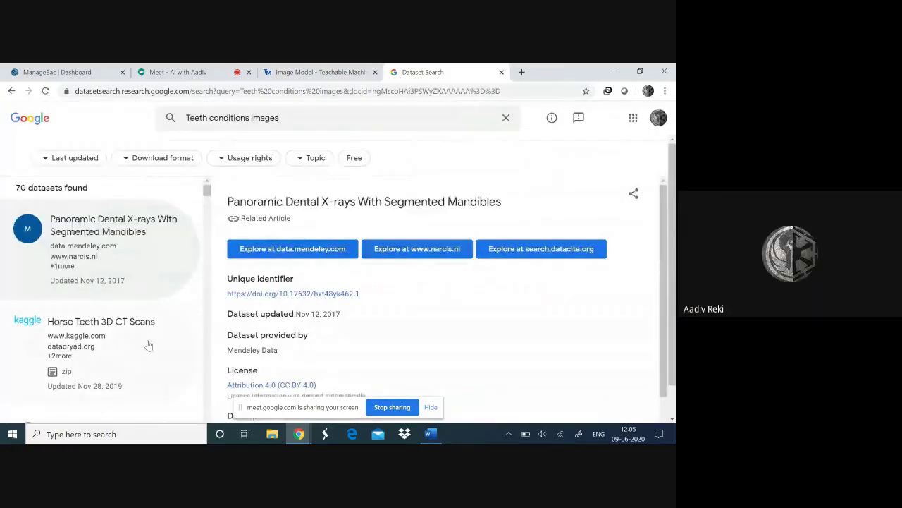
{"action": "scroll", "coordinate": [148, 344], "scroll_direction": "down", "scroll_amount": 2}
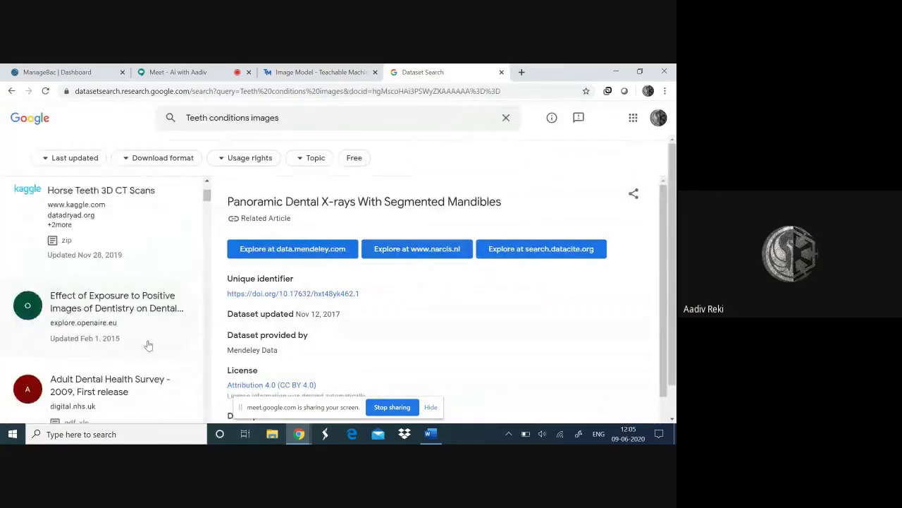
{"action": "scroll", "coordinate": [148, 345], "scroll_direction": "down", "scroll_amount": 2}
{"action": "scroll", "coordinate": [117, 296], "scroll_direction": "up", "scroll_amount": 1}
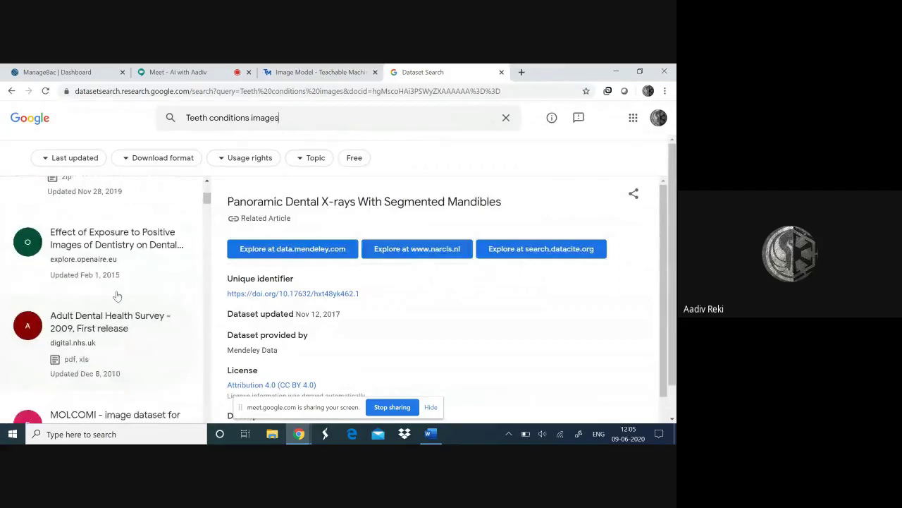
{"action": "scroll", "coordinate": [117, 296], "scroll_direction": "up", "scroll_amount": 3}
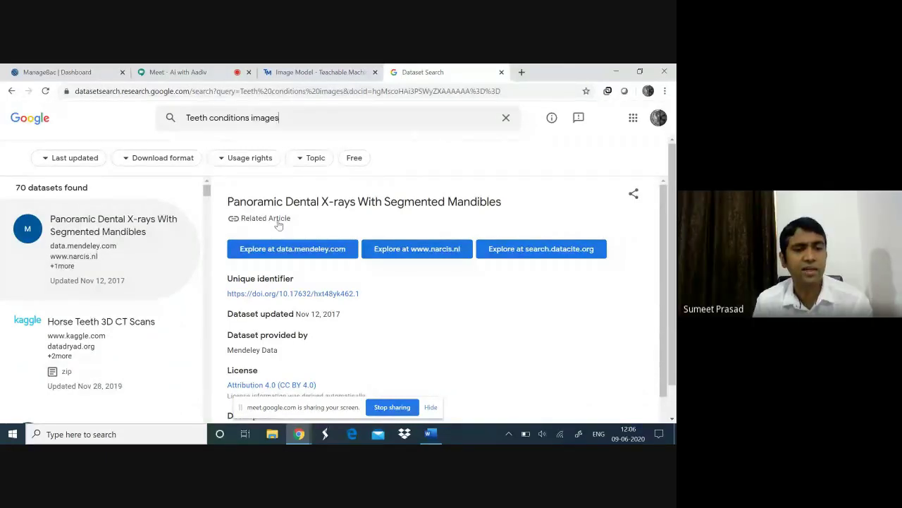
Examine the licence and description of the Panoramic Dental X-rays With Segmented Mandibles dataset and browse the other teeth datasets listed.
{"action": "scroll", "coordinate": [94, 246], "scroll_direction": "down", "scroll_amount": 3}
{"action": "scroll", "coordinate": [95, 245], "scroll_direction": "up", "scroll_amount": 3}
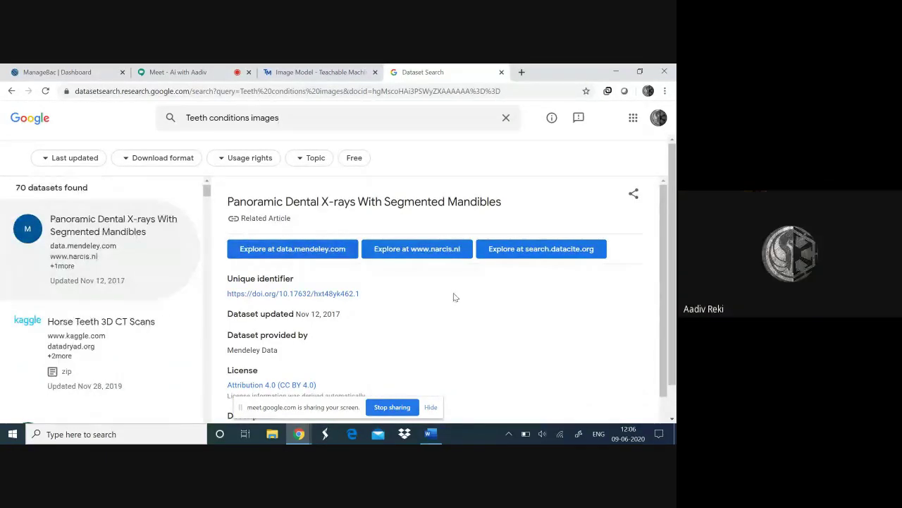
{"action": "scroll", "coordinate": [453, 292], "scroll_direction": "down", "scroll_amount": 1}
{"action": "scroll", "coordinate": [453, 292], "scroll_direction": "up", "scroll_amount": 1}
{"action": "scroll", "coordinate": [453, 293], "scroll_direction": "down", "scroll_amount": 2}
{"action": "scroll", "coordinate": [119, 345], "scroll_direction": "down", "scroll_amount": 3}
{"action": "scroll", "coordinate": [119, 345], "scroll_direction": "down", "scroll_amount": 1}
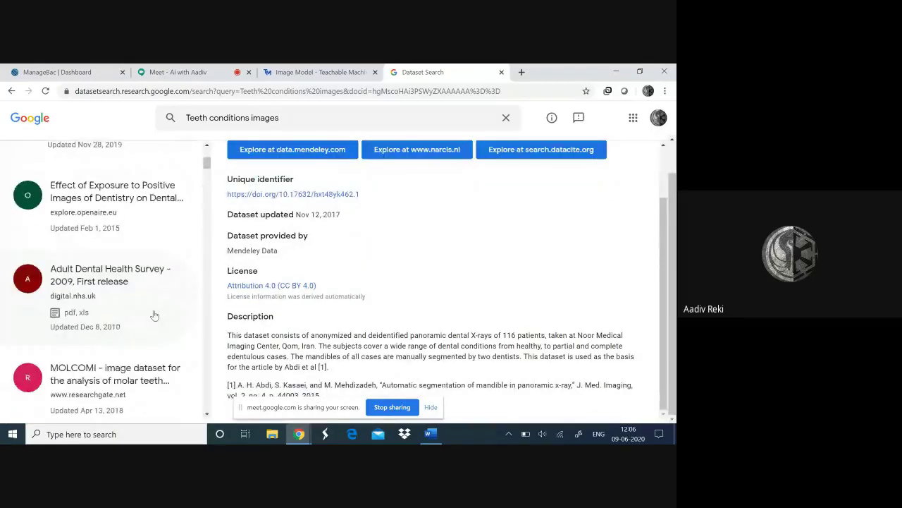
Open the Adult Dental Health Survey - 2009, First release dataset, read its description, and select the CT Medical Images dataset.
{"action": "left_click", "coordinate": [113, 311]}
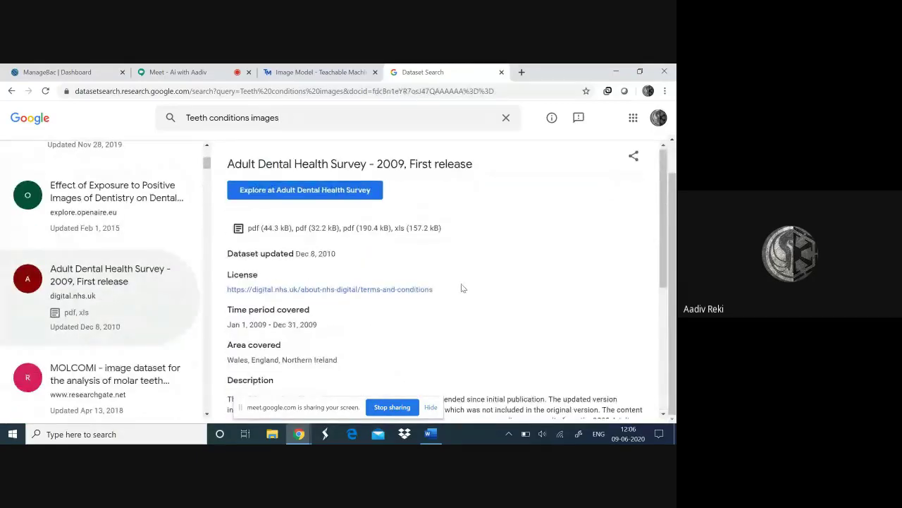
{"action": "scroll", "coordinate": [462, 288], "scroll_direction": "down", "scroll_amount": 2}
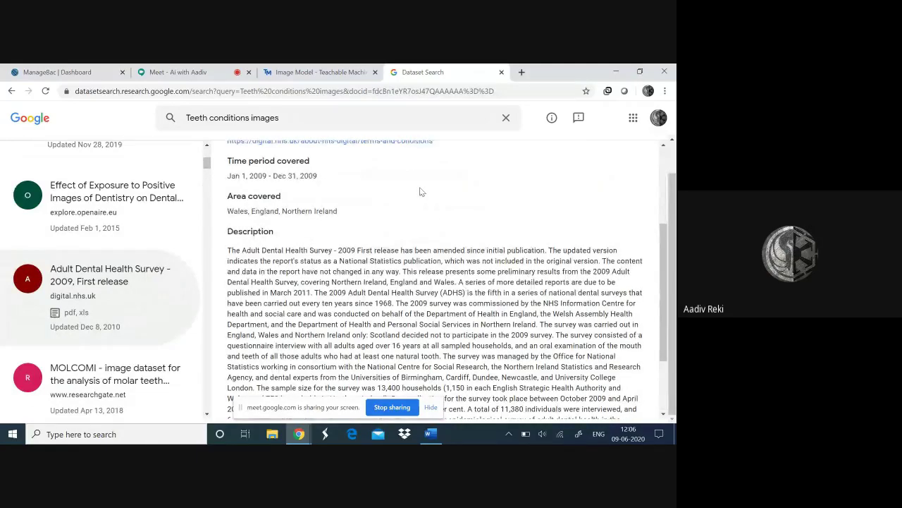
{"action": "scroll", "coordinate": [419, 191], "scroll_direction": "down", "scroll_amount": 2}
{"action": "scroll", "coordinate": [120, 301], "scroll_direction": "down", "scroll_amount": 2}
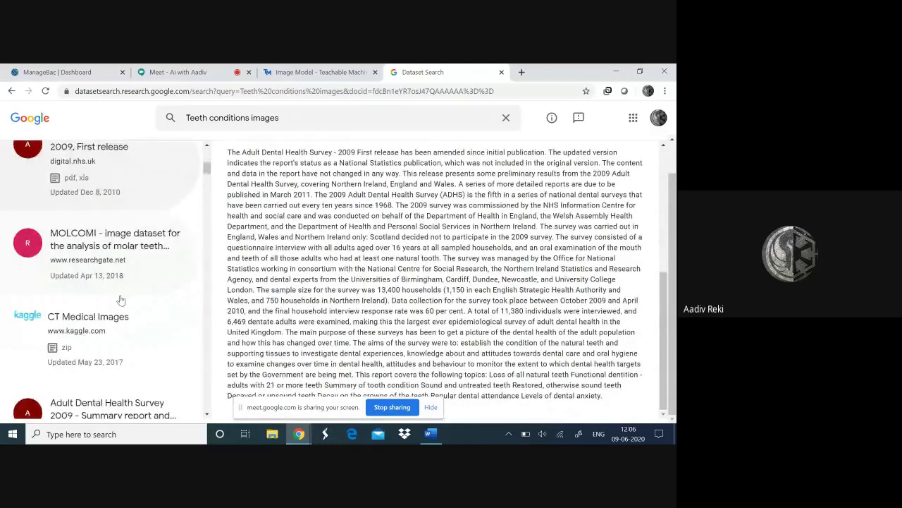
{"action": "left_click", "coordinate": [115, 351]}
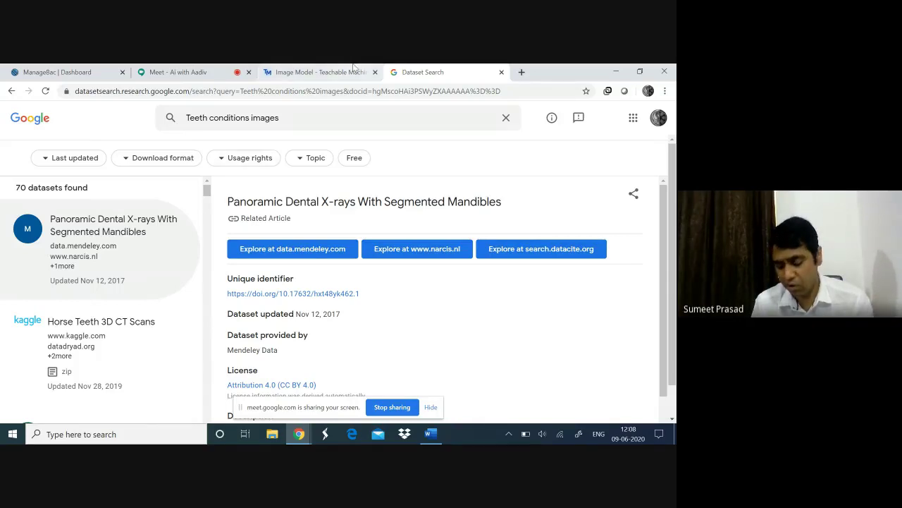
Change the dataset query to "Skin conditions images" and run the search.
{"action": "left_click", "coordinate": [321, 71]}
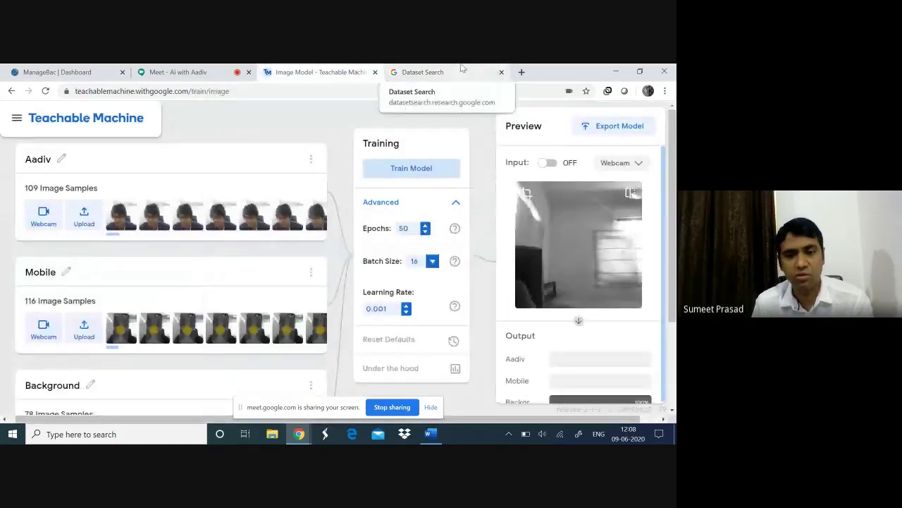
{"action": "left_click", "coordinate": [487, 72]}
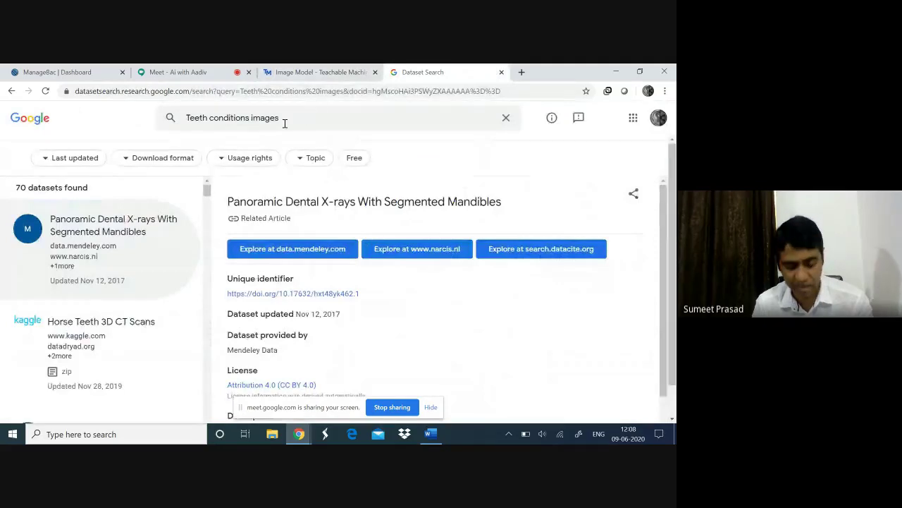
{"action": "left_click", "coordinate": [205, 117]}
{"action": "double_click", "coordinate": [198, 117]}
{"action": "type", "text": "Skin"}
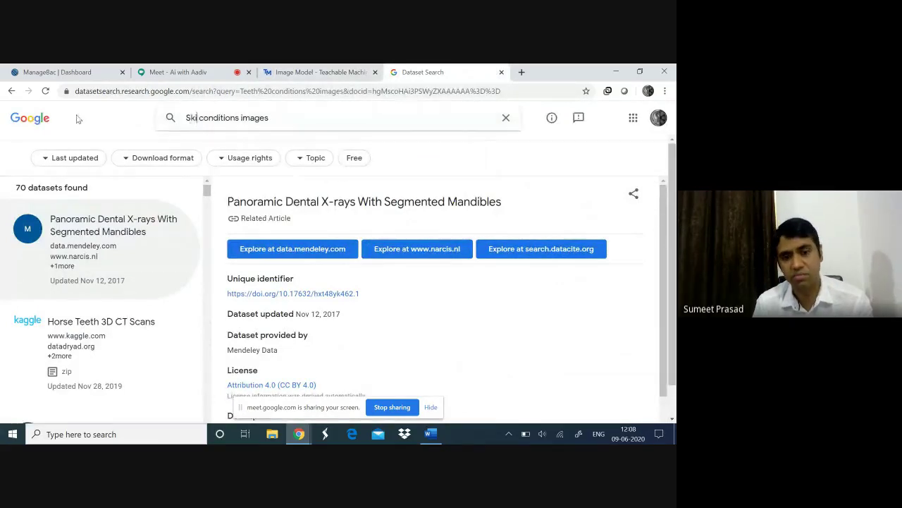
{"action": "key", "text": "Return"}
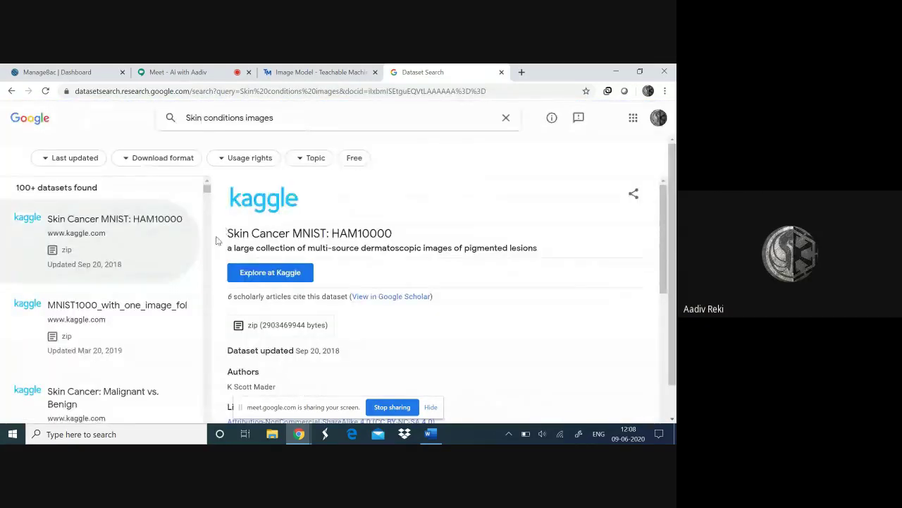
Read the file details, licence and description of the Skin Cancer MNIST: HAM10000 dataset.
{"action": "scroll", "coordinate": [338, 229], "scroll_direction": "down", "scroll_amount": 1}
{"action": "scroll", "coordinate": [338, 229], "scroll_direction": "down", "scroll_amount": 3}
{"action": "scroll", "coordinate": [339, 229], "scroll_direction": "up", "scroll_amount": 4}
{"action": "scroll", "coordinate": [423, 218], "scroll_direction": "down", "scroll_amount": 2}
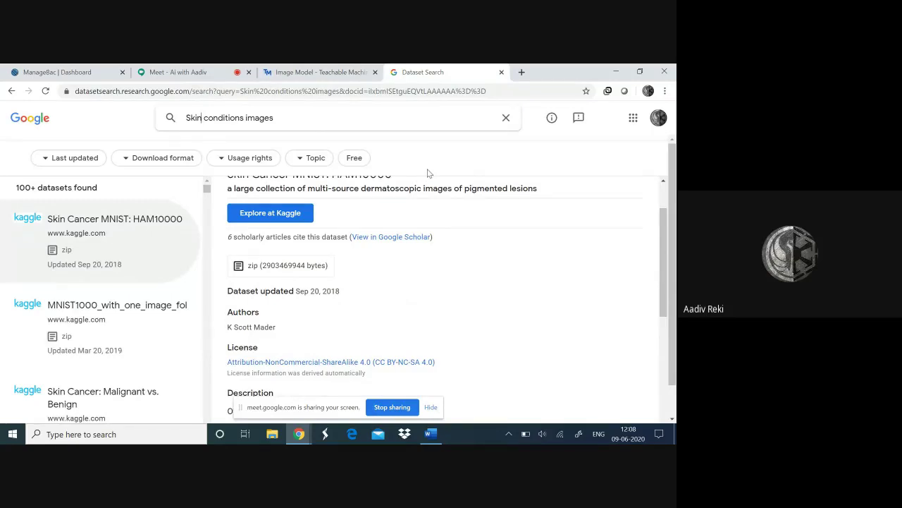
{"action": "scroll", "coordinate": [427, 172], "scroll_direction": "down", "scroll_amount": 1}
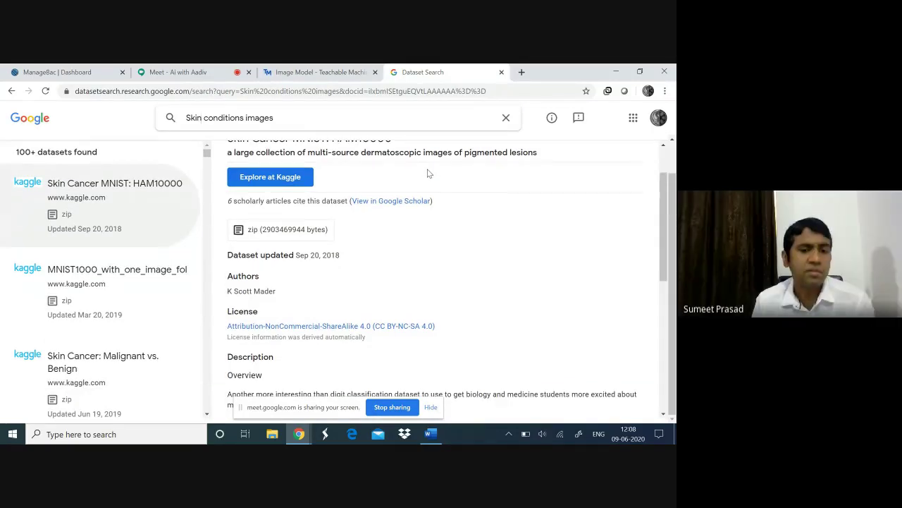
{"action": "scroll", "coordinate": [427, 173], "scroll_direction": "down", "scroll_amount": 3}
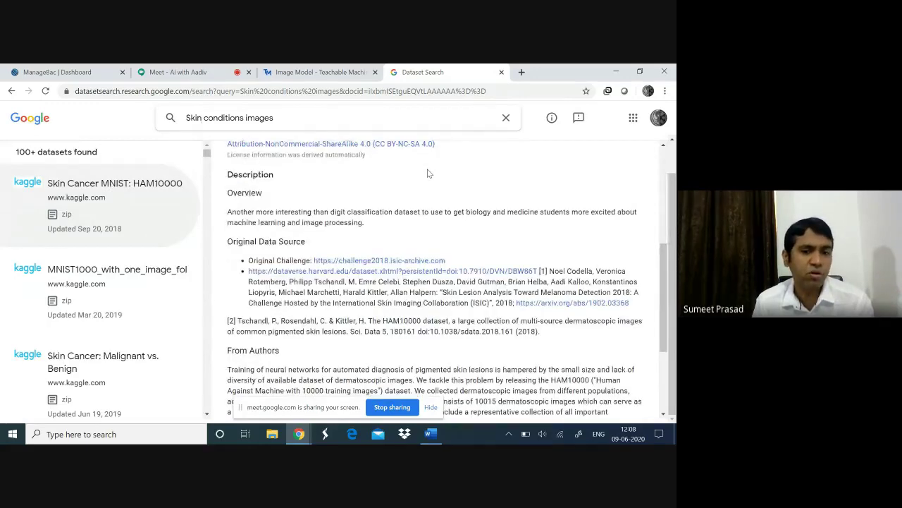
{"action": "scroll", "coordinate": [427, 173], "scroll_direction": "up", "scroll_amount": 4}
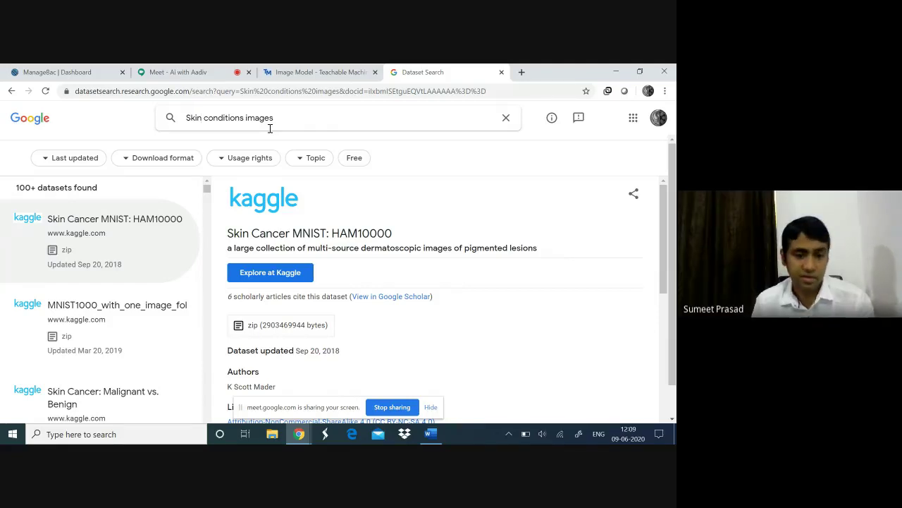
Switch to the Teachable Machine project and review the classes' image samples and the Background class's available options.
{"action": "left_click", "coordinate": [358, 71]}
{"action": "scroll", "coordinate": [33, 345], "scroll_direction": "down", "scroll_amount": 3}
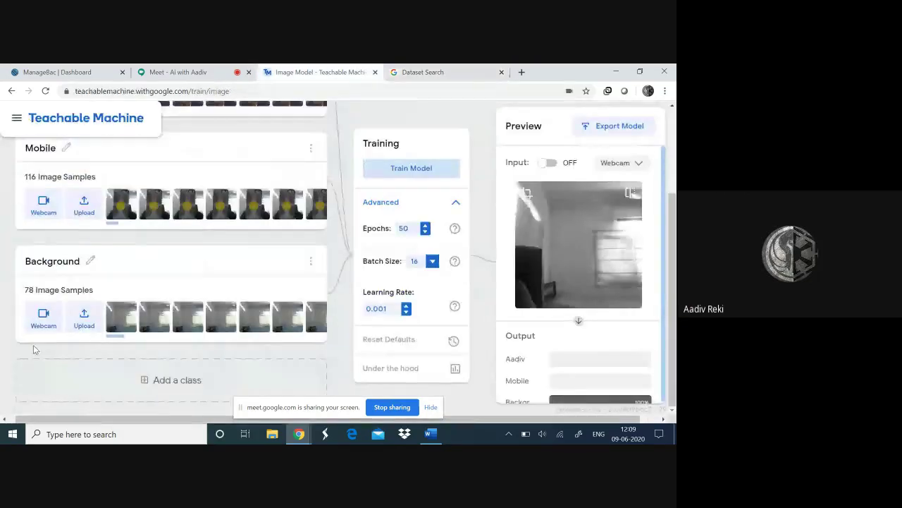
{"action": "left_click", "coordinate": [311, 262]}
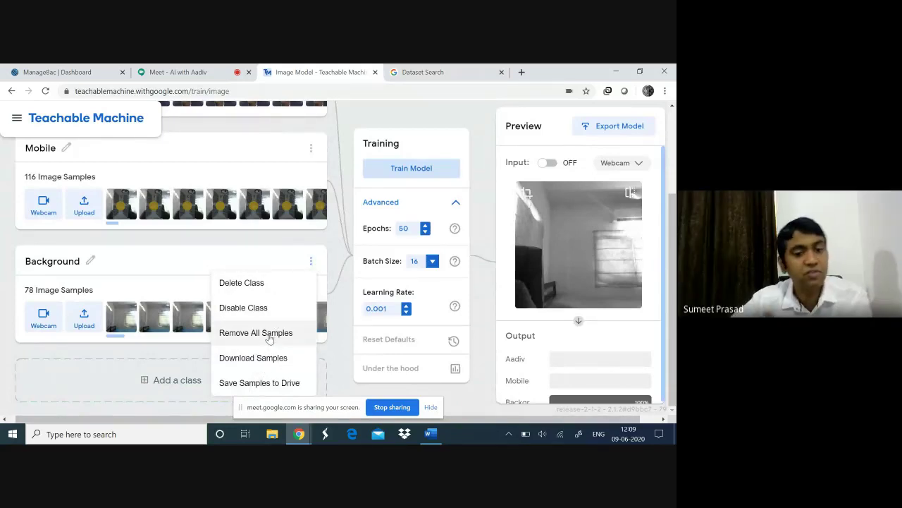
{"action": "left_click", "coordinate": [21, 280]}
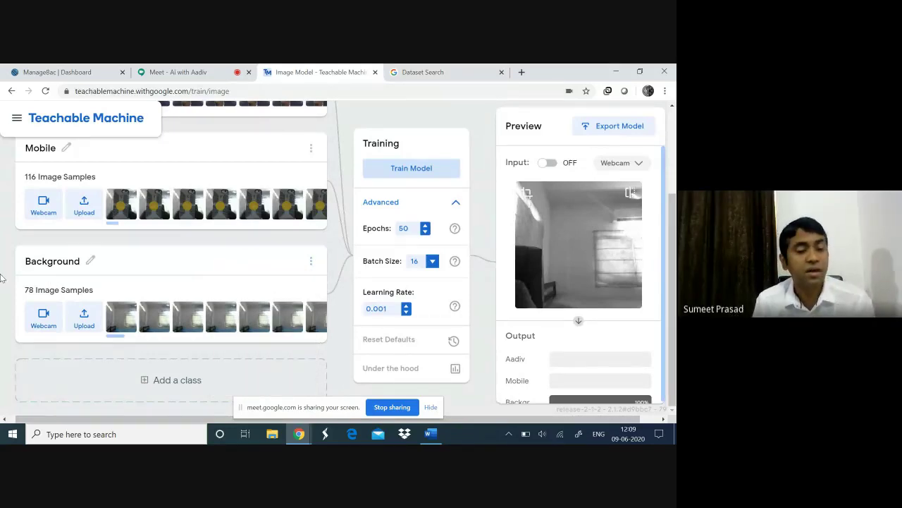
{"action": "scroll", "coordinate": [2, 277], "scroll_direction": "up", "scroll_amount": 2}
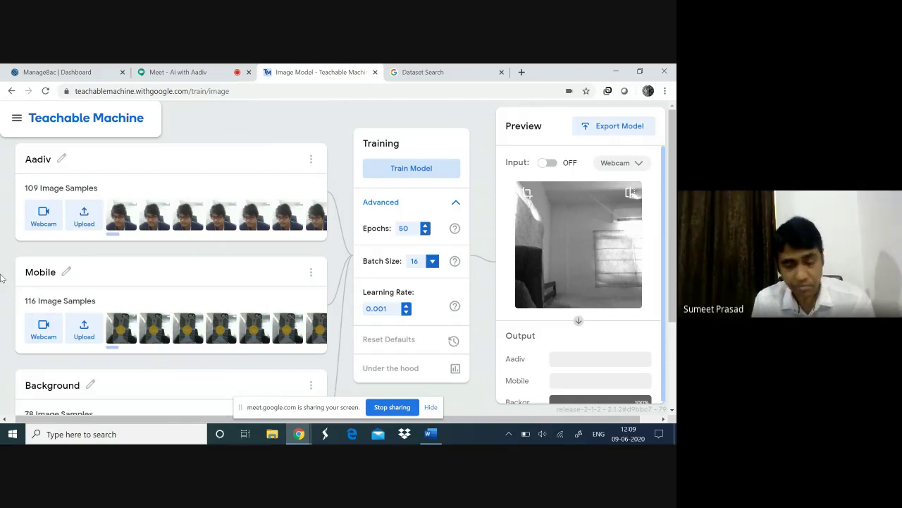
{"action": "scroll", "coordinate": [215, 210], "scroll_direction": "down", "scroll_amount": 2}
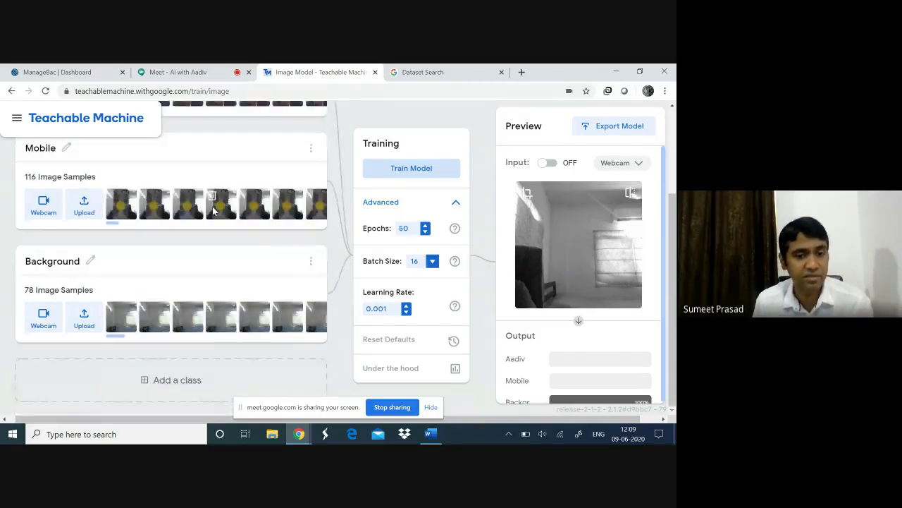
{"action": "left_click", "coordinate": [205, 69]}
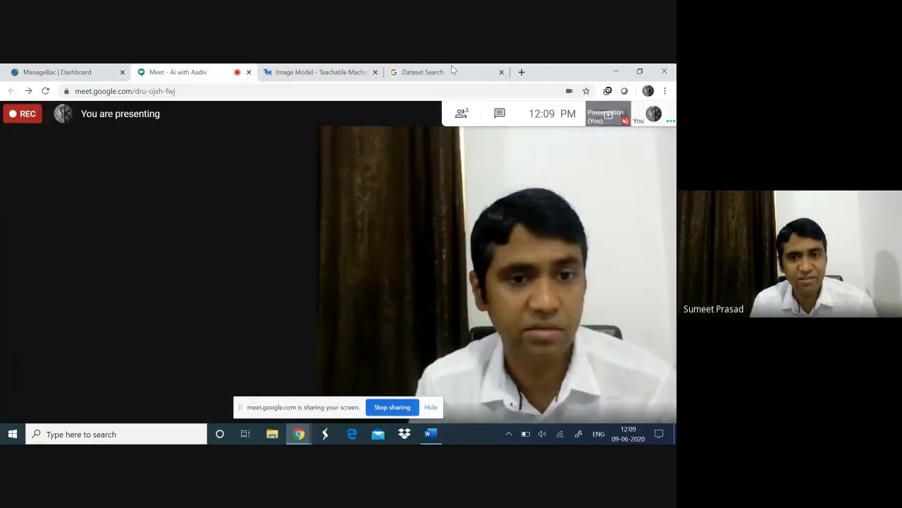
{"action": "left_click", "coordinate": [453, 70]}
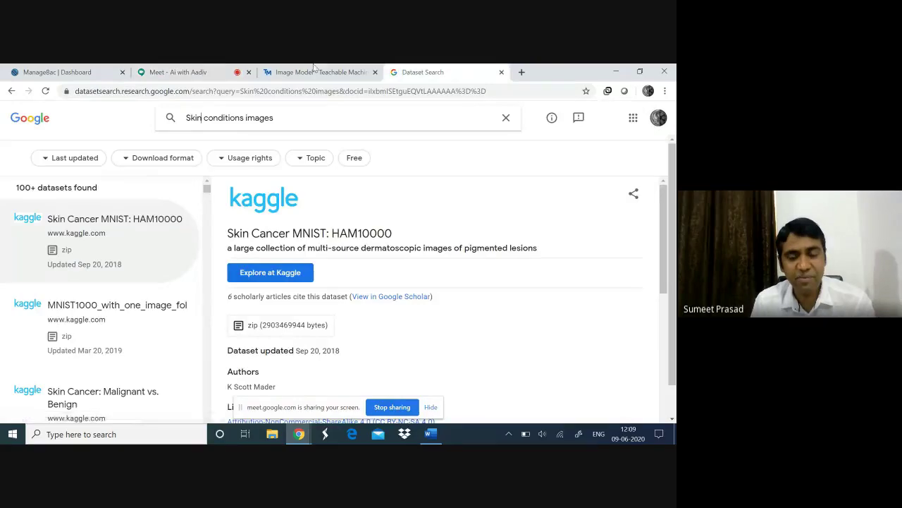
{"action": "left_click", "coordinate": [235, 69]}
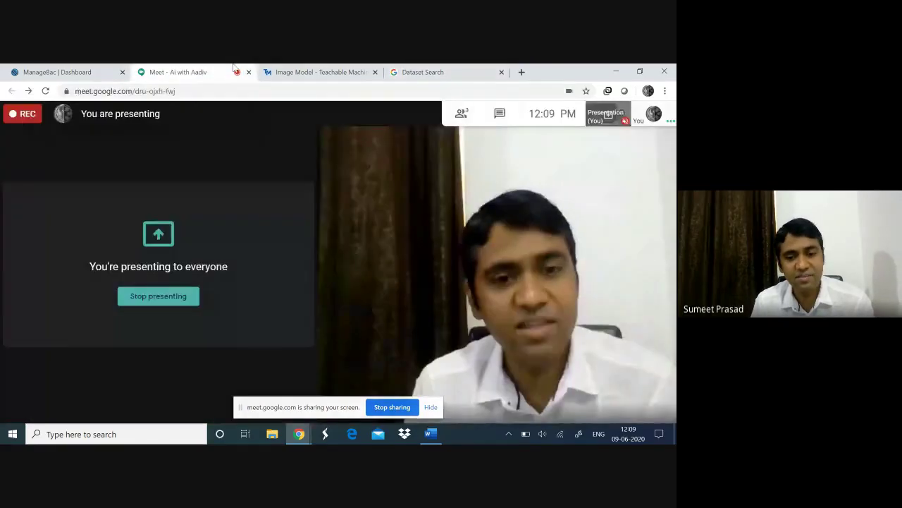
{"action": "left_click", "coordinate": [315, 68]}
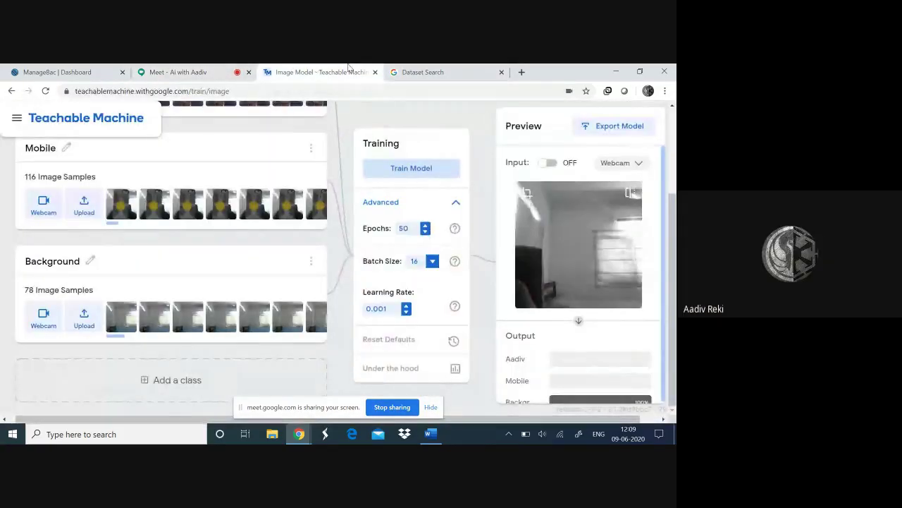
{"action": "left_click", "coordinate": [419, 70]}
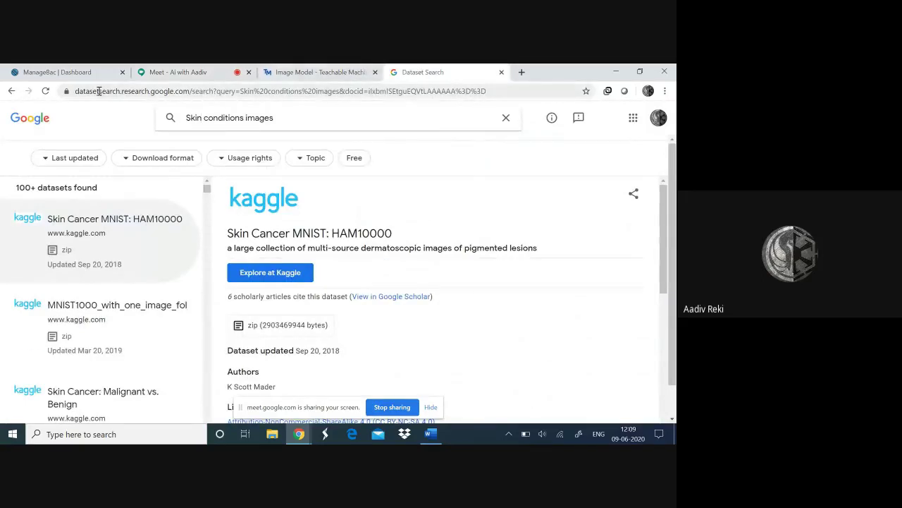
Close the skin conditions results and open the bookmarked Dataset Search for Eye Problems Images in a new tab.
{"action": "left_click", "coordinate": [501, 72]}
{"action": "left_click", "coordinate": [396, 72]}
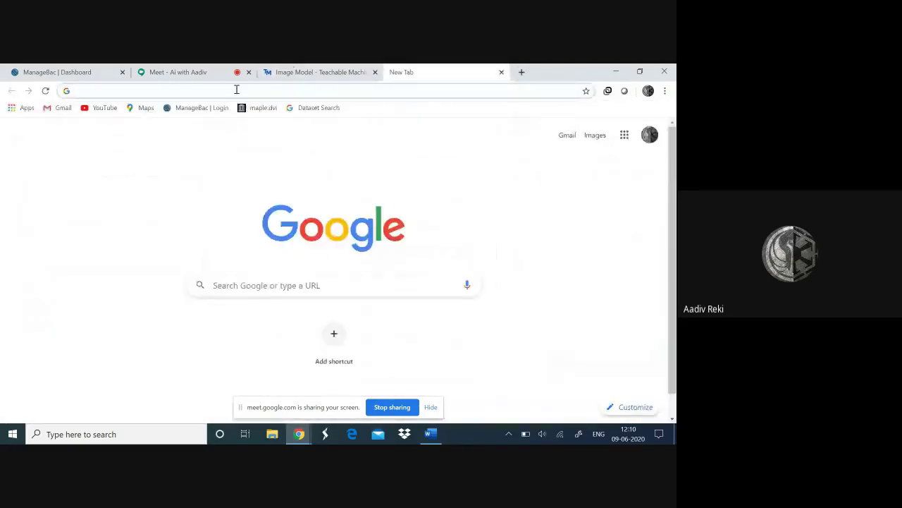
{"action": "left_click", "coordinate": [310, 109]}
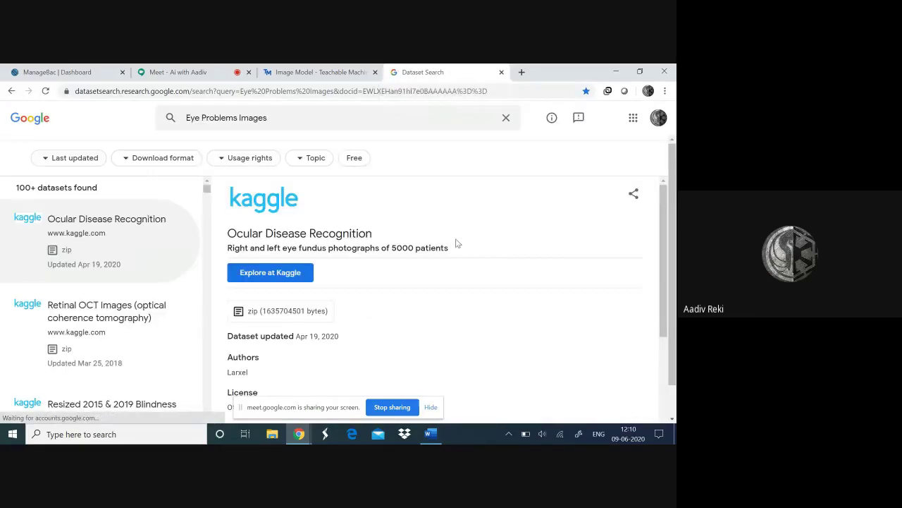
Read the Ocular Disease Recognition dataset's licence and description, covering the patient data, image sources and splash image credit.
{"action": "scroll", "coordinate": [456, 243], "scroll_direction": "down", "scroll_amount": 3}
{"action": "scroll", "coordinate": [456, 243], "scroll_direction": "up", "scroll_amount": 3, "text": "ctrl"}
{"action": "scroll", "coordinate": [456, 243], "scroll_direction": "down", "scroll_amount": 3}
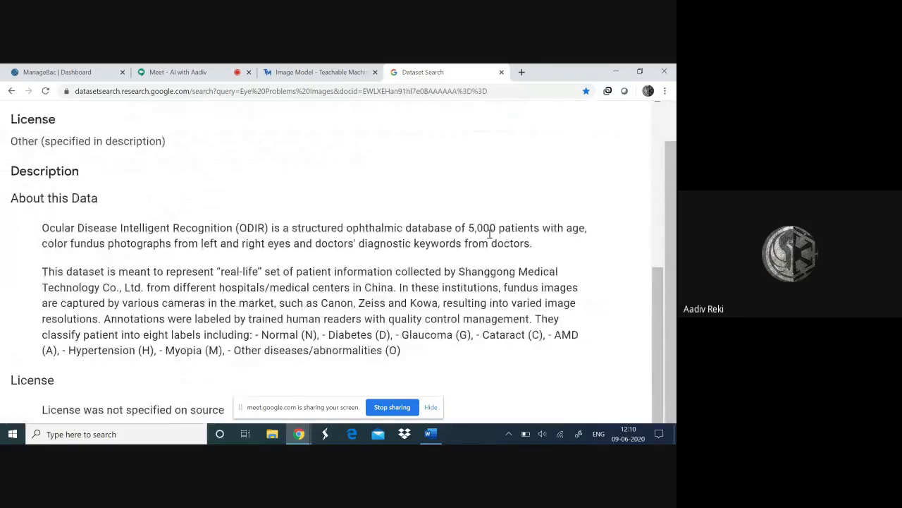
{"action": "scroll", "coordinate": [490, 234], "scroll_direction": "down", "scroll_amount": 2}
{"action": "scroll", "coordinate": [492, 237], "scroll_direction": "up", "scroll_amount": 10}
{"action": "scroll", "coordinate": [492, 237], "scroll_direction": "down", "scroll_amount": 2}
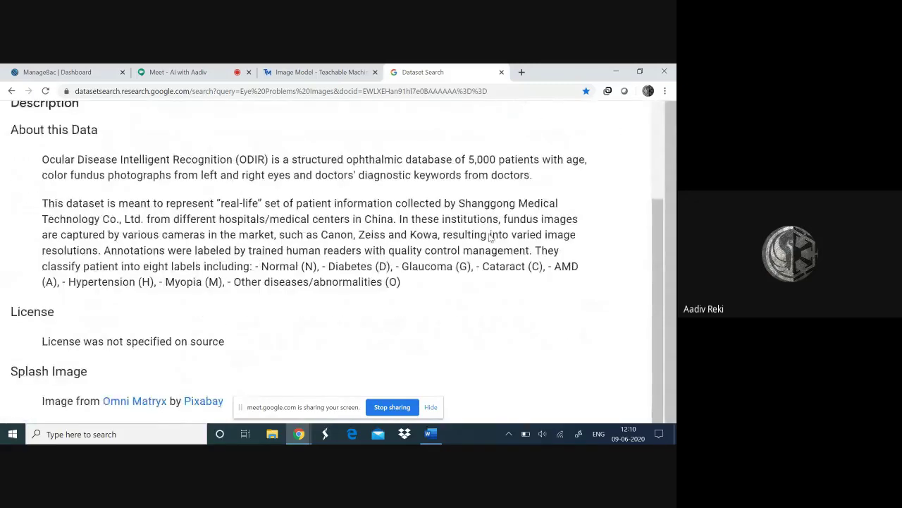
{"action": "scroll", "coordinate": [490, 234], "scroll_direction": "down", "scroll_amount": 1}
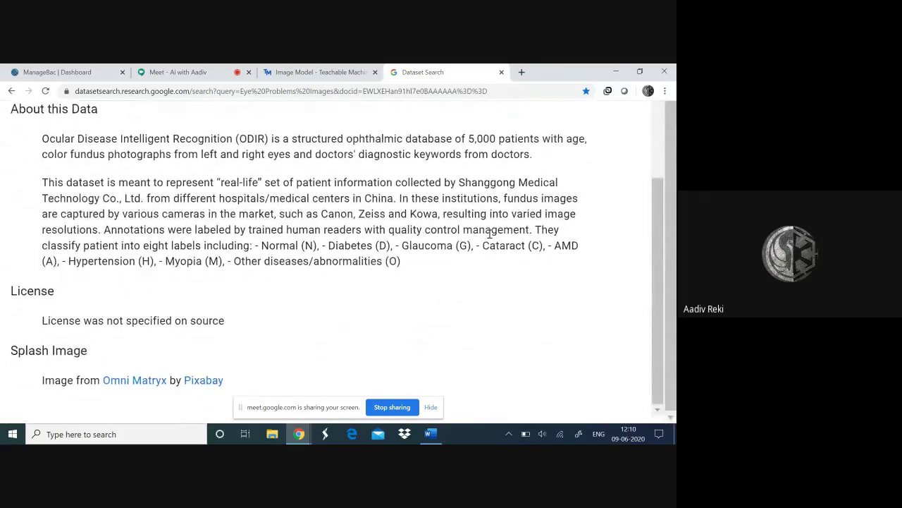
{"action": "scroll", "coordinate": [490, 235], "scroll_direction": "up", "scroll_amount": 5}
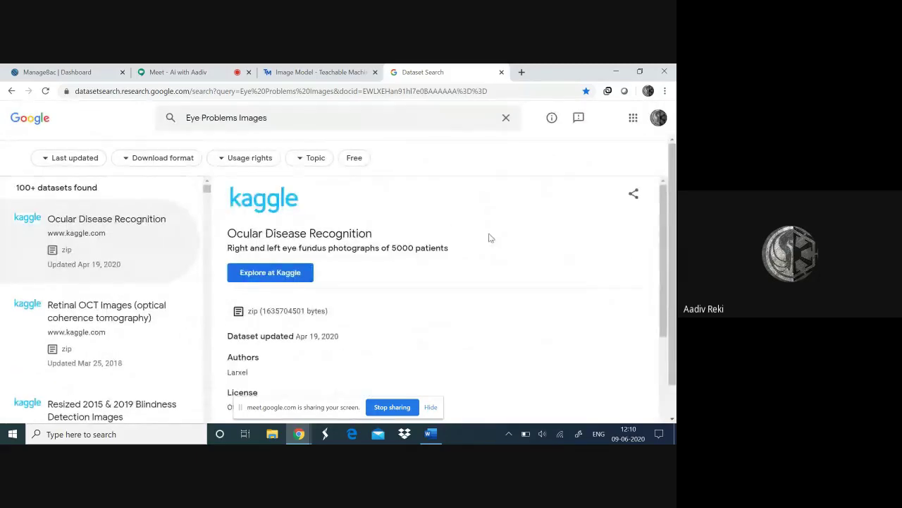
{"action": "scroll", "coordinate": [491, 238], "scroll_direction": "down", "scroll_amount": 2}
{"action": "scroll", "coordinate": [491, 238], "scroll_direction": "up", "scroll_amount": 2}
{"action": "scroll", "coordinate": [415, 259], "scroll_direction": "down", "scroll_amount": 2}
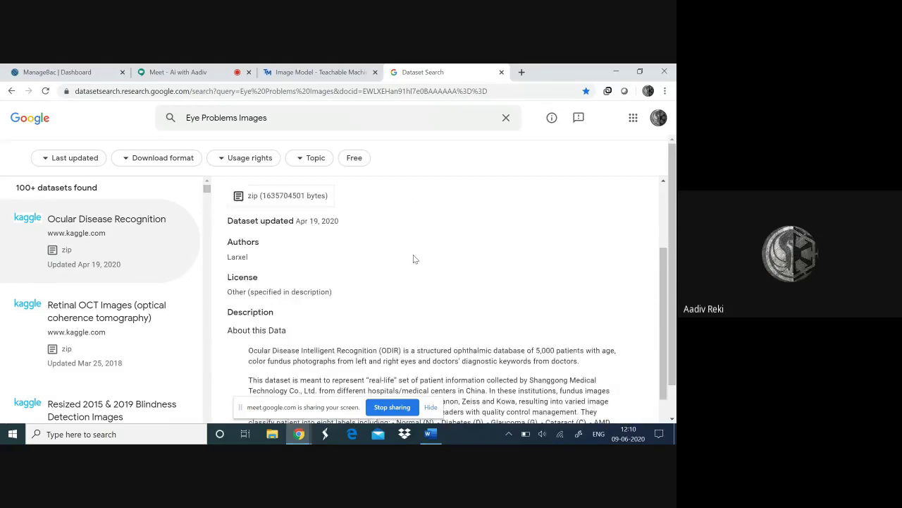
{"action": "scroll", "coordinate": [414, 259], "scroll_direction": "up", "scroll_amount": 2}
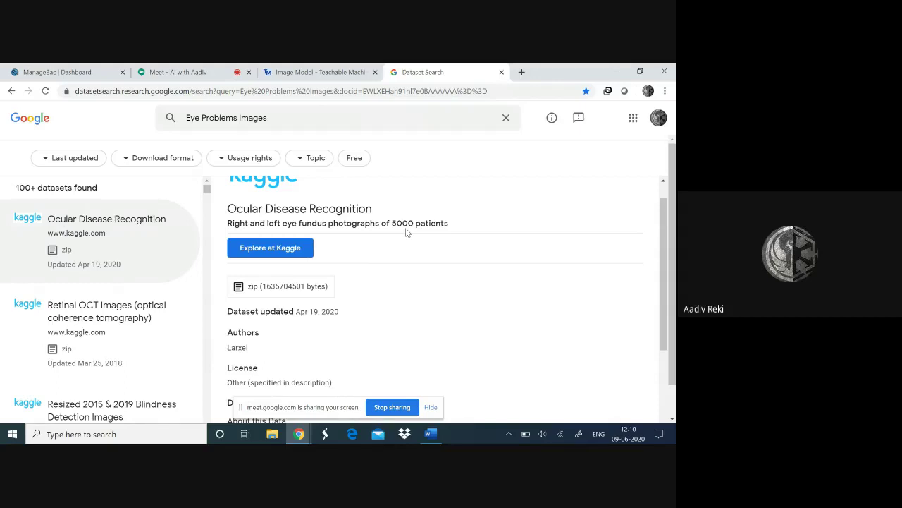
Enlarge the page to read the Ocular Disease Recognition diagnostic labels, and restore the default page size.
{"action": "key", "text": "ctrl+plus"}
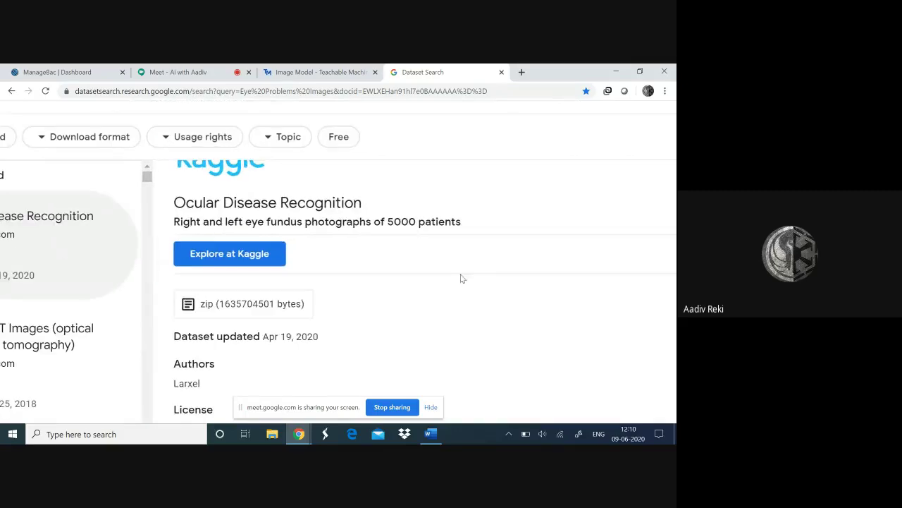
{"action": "scroll", "coordinate": [462, 278], "scroll_direction": "down", "scroll_amount": 3}
{"action": "key", "text": "ctrl+minus"}
{"action": "scroll", "coordinate": [460, 276], "scroll_direction": "down", "scroll_amount": 1}
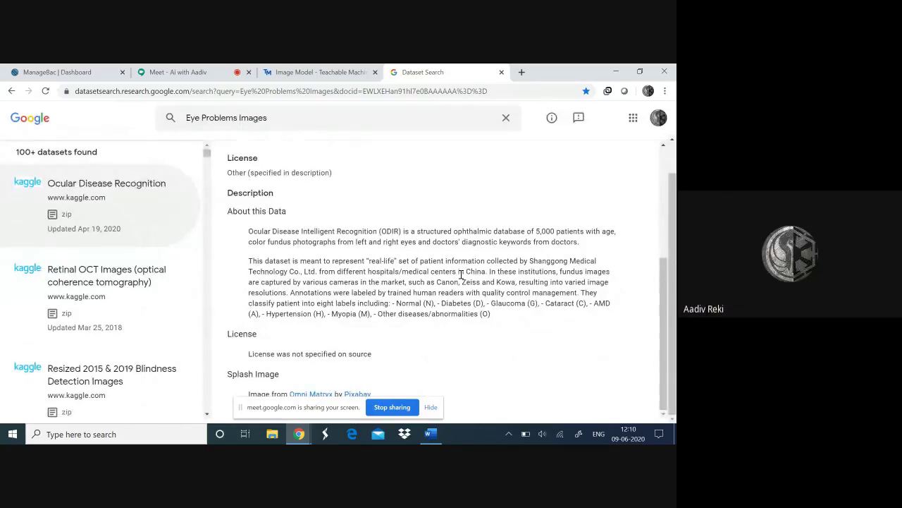
{"action": "key", "text": "ctrl+plus"}
{"action": "key", "text": "ctrl+plus"}
{"action": "key", "text": "ctrl+plus"}
{"action": "key", "text": "ctrl+plus"}
{"action": "key", "text": "ctrl+plus"}
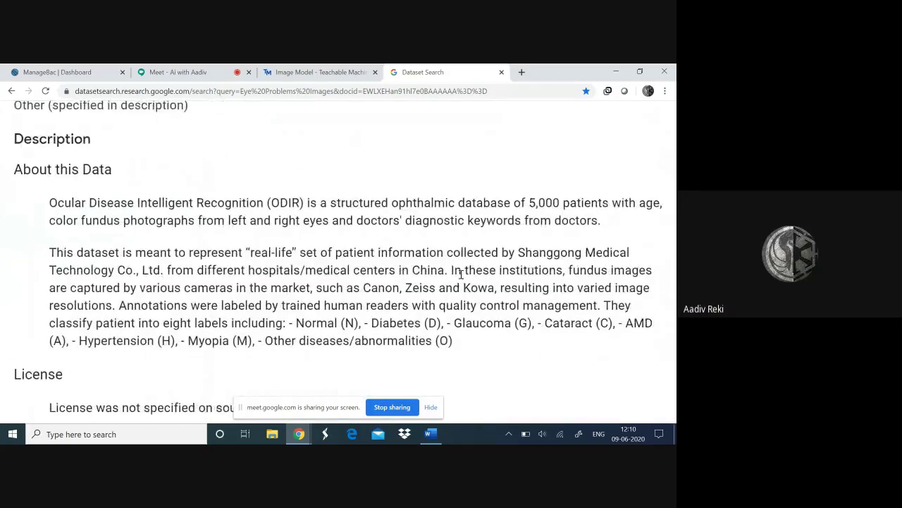
{"action": "scroll", "coordinate": [461, 273], "scroll_direction": "right", "scroll_amount": 1}
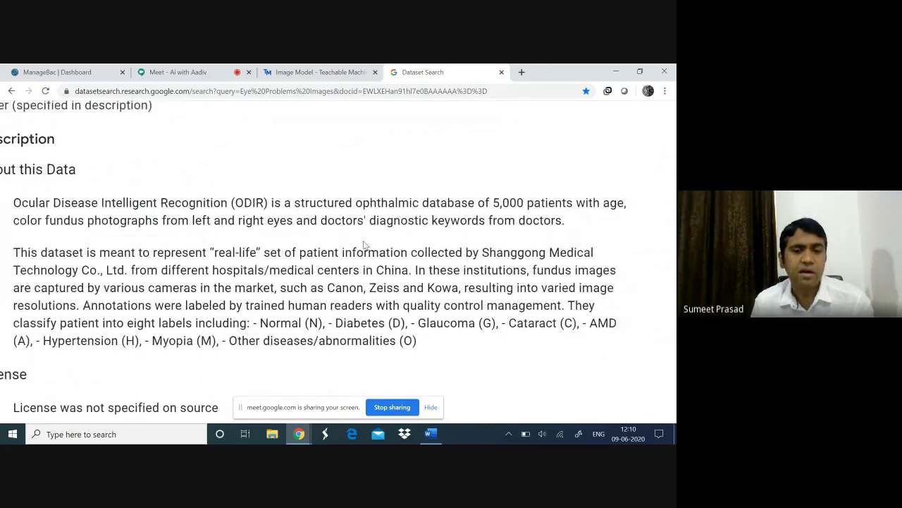
{"action": "key", "text": "ctrl+0"}
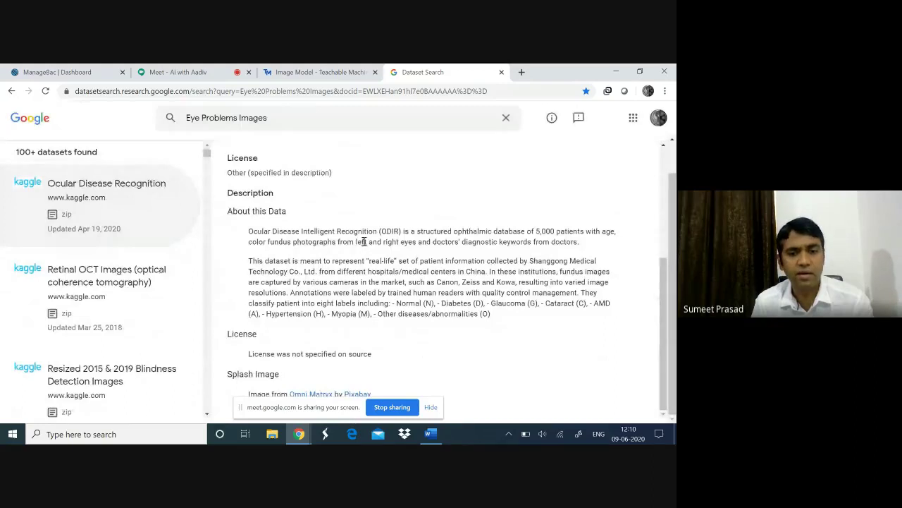
{"action": "scroll", "coordinate": [363, 241], "scroll_direction": "up", "scroll_amount": 3}
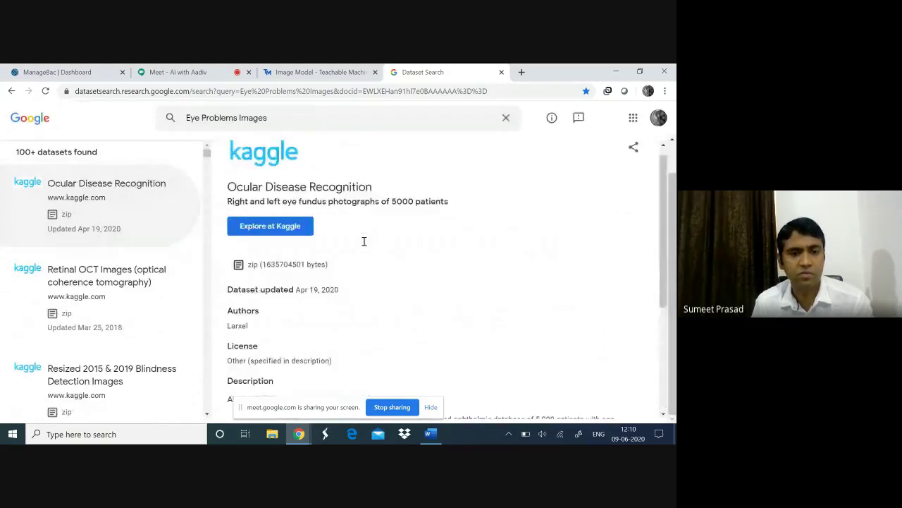
{"action": "scroll", "coordinate": [364, 241], "scroll_direction": "up", "scroll_amount": 1}
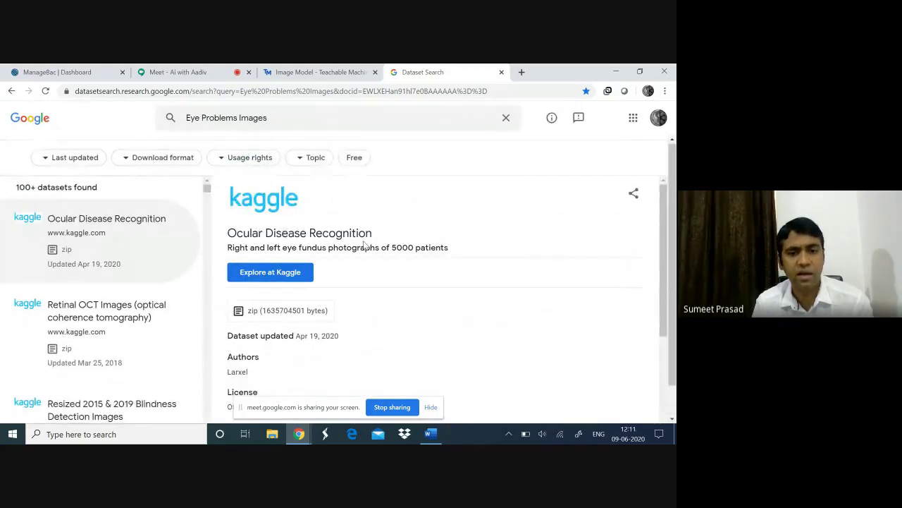